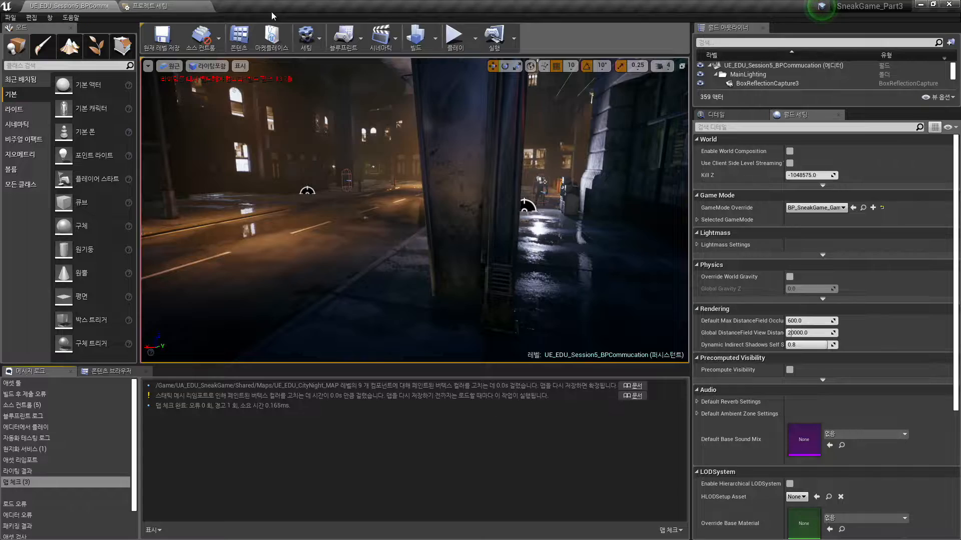
- Switch to the SneakGame_Part2 editor window and enlarge the level viewport by shrinking the message log area
key(super+Tab)
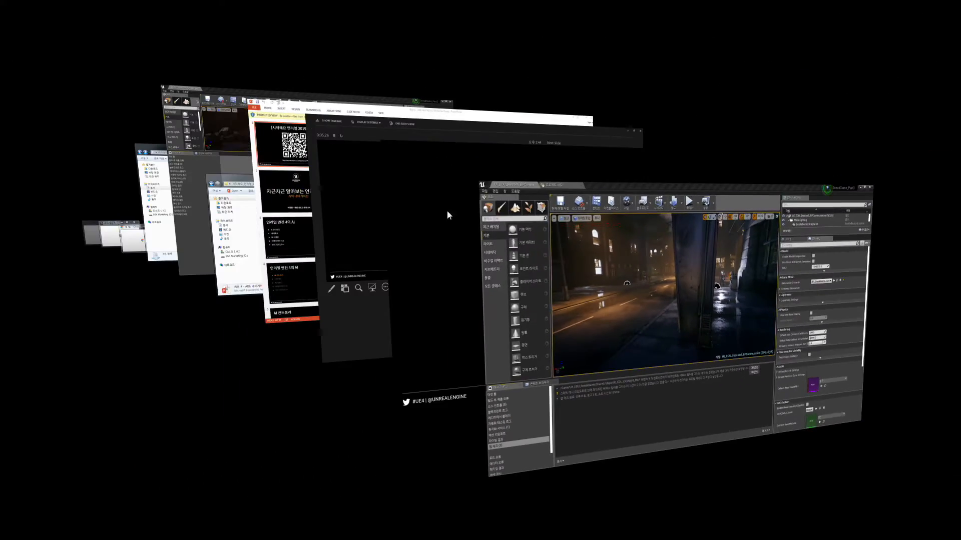
key(super+Tab)
key(super+Tab)
key(super+Tab)
key(super+Tab)
key(super+Tab)
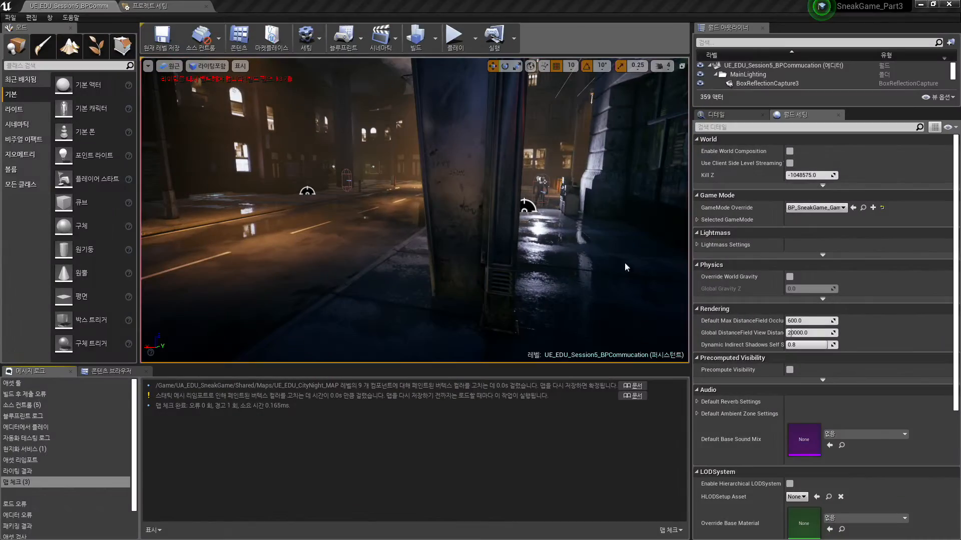
drag(960, 70, 320, 1)
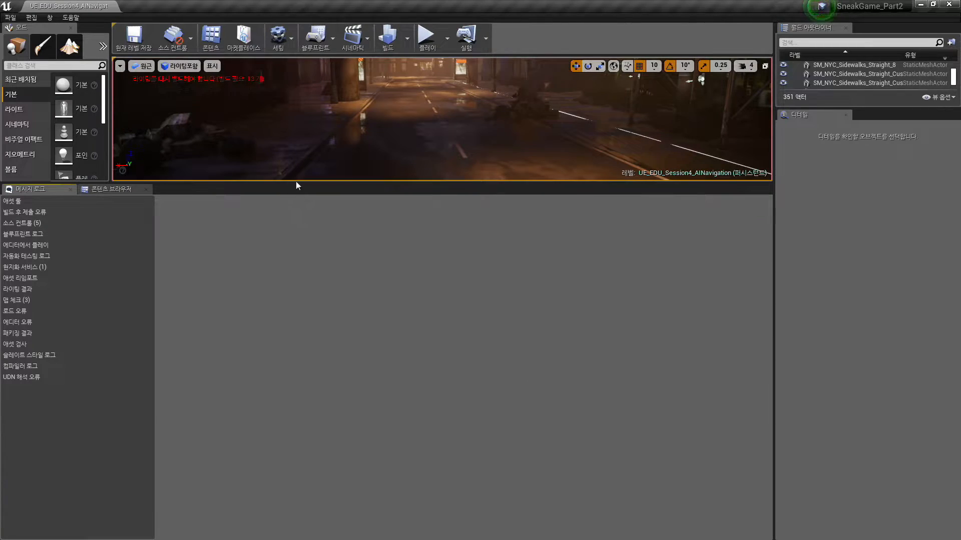
drag(299, 184, 342, 450)
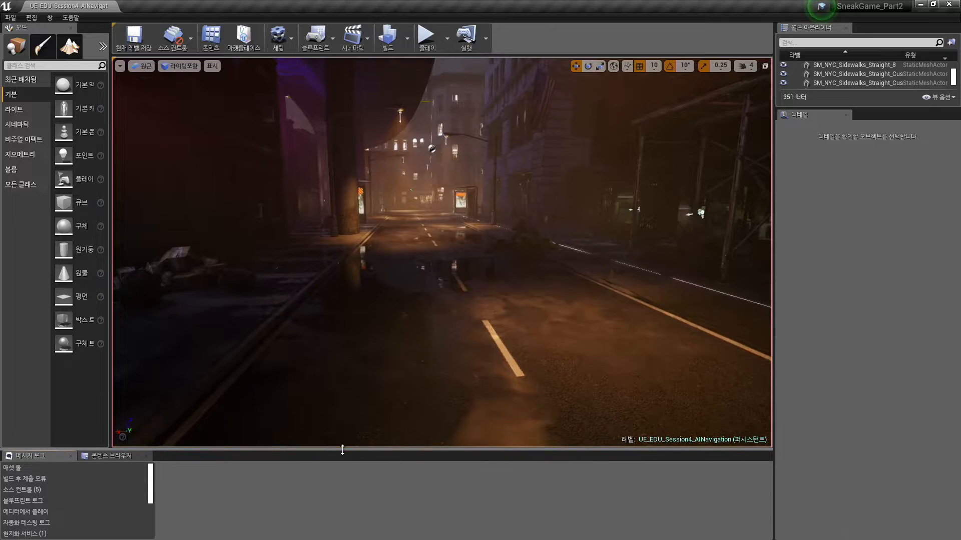
- Play the UE_EDU_Session4_AINavigation level in the editor, move along the street to examine it, and stop playing
click(426, 35)
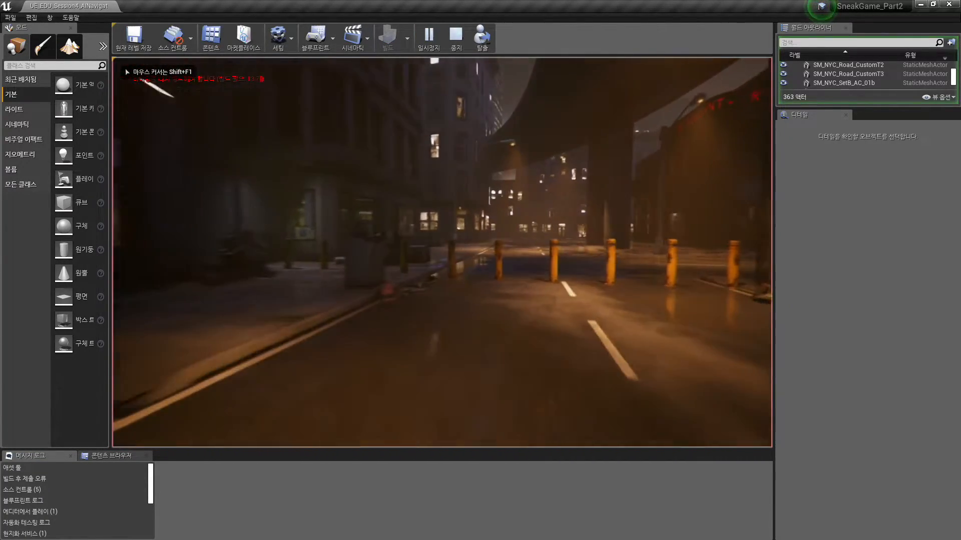
key(w)
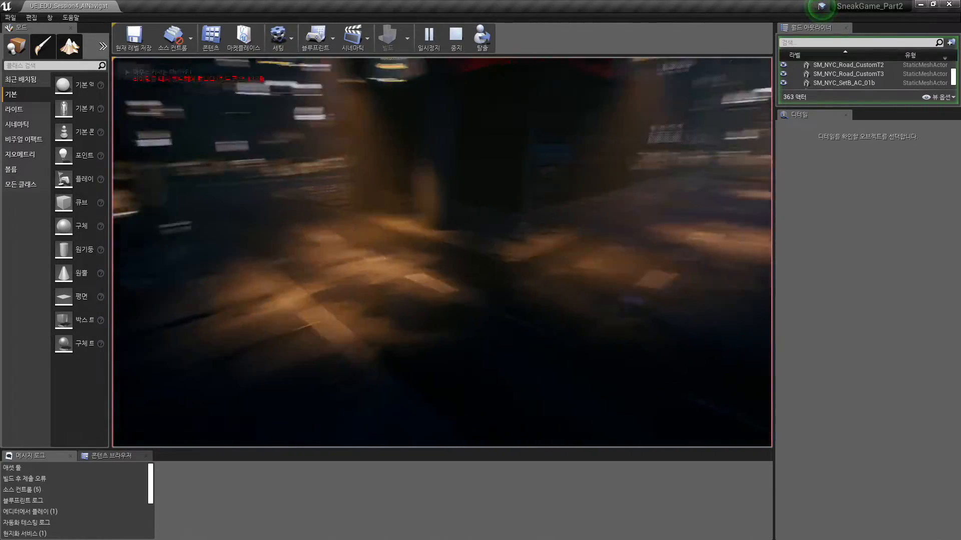
key(w)
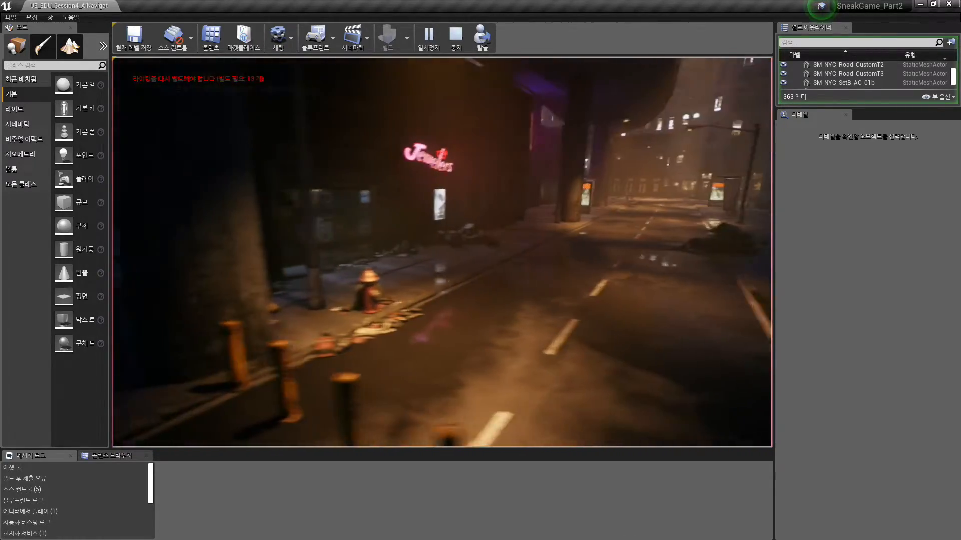
key(w)
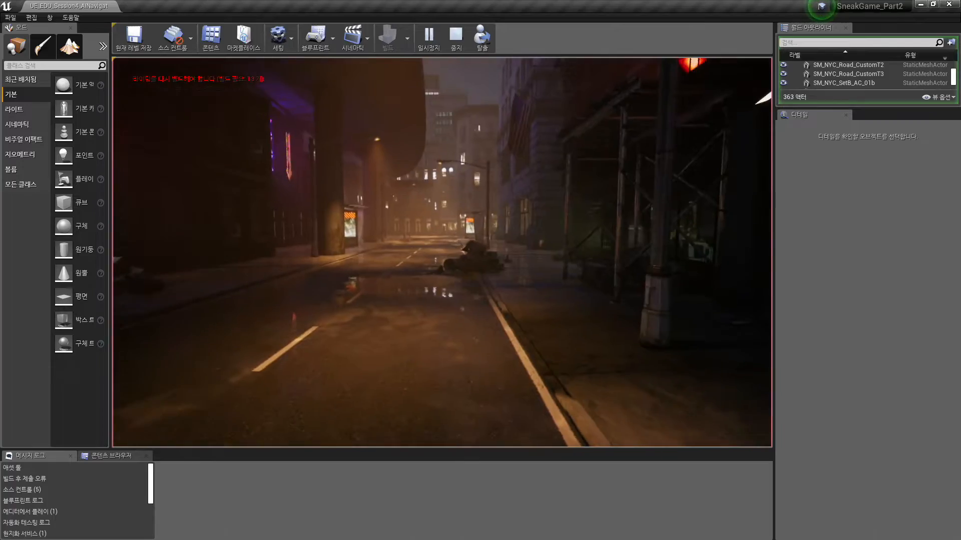
key(w)
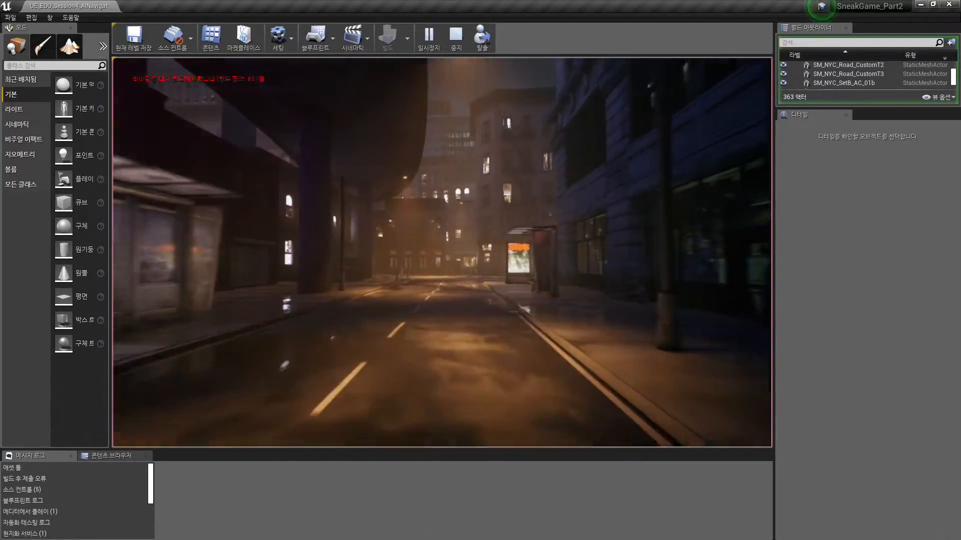
key(w)
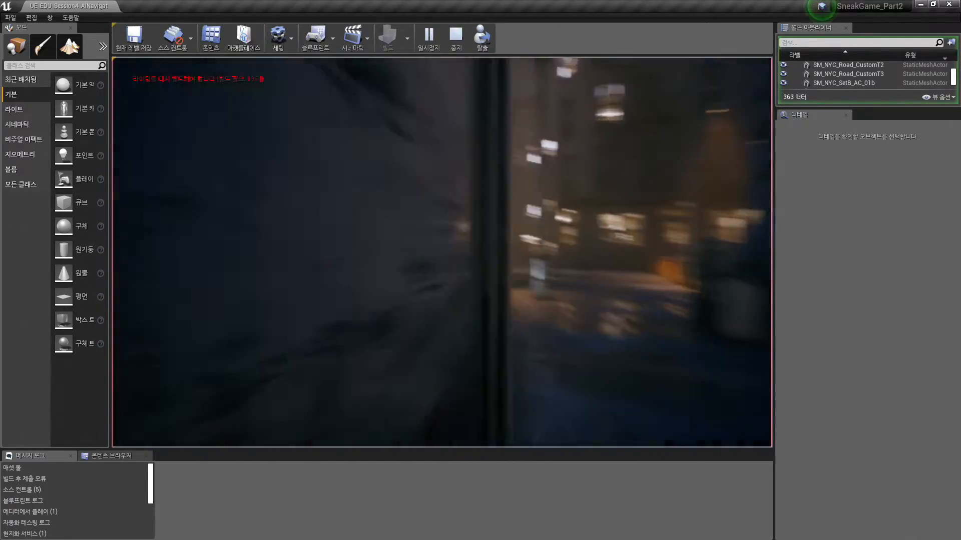
key(Escape)
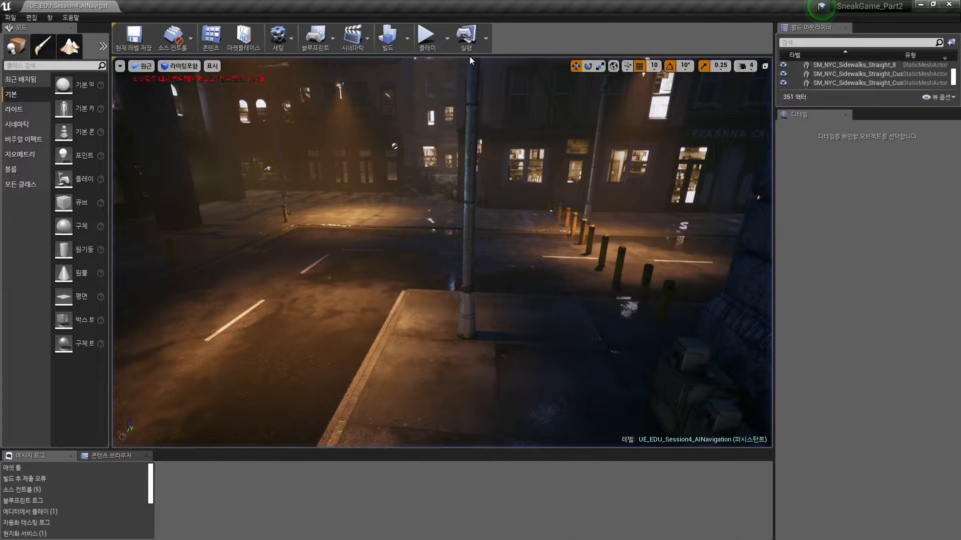
- Switch to the SneakGame_Part3 editor, play the UE_EDU_Session5_BPCommucation level and run the character up the street
key(alt+Tab)
key(alt+Tab)
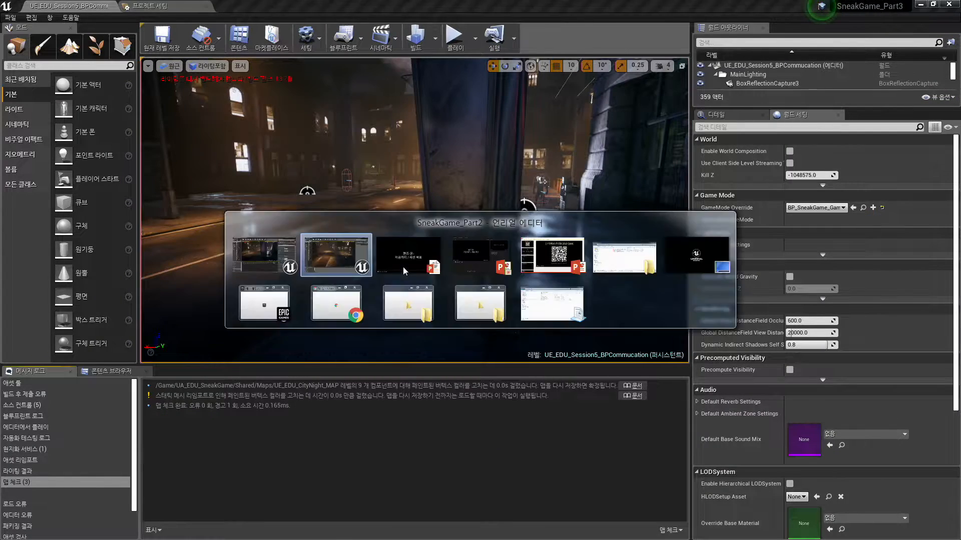
key(alt+Tab)
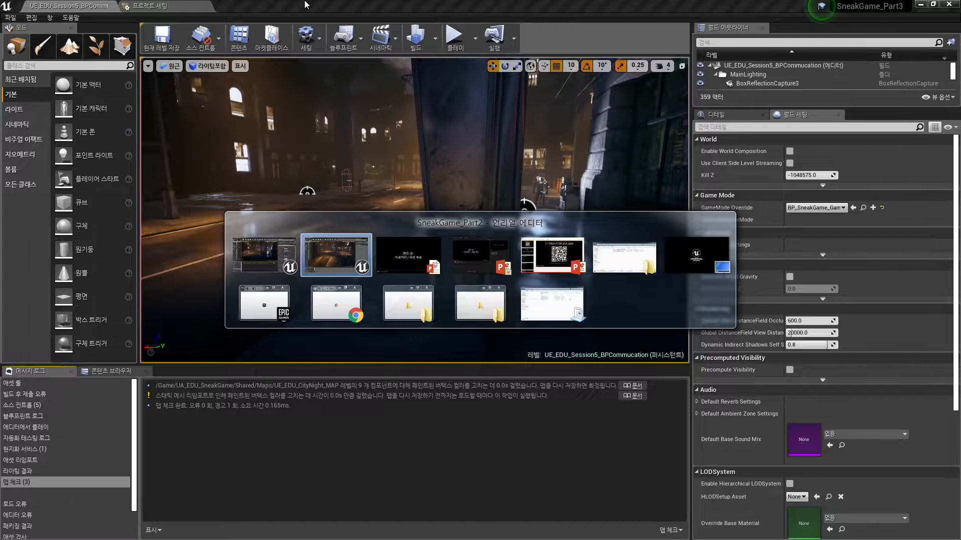
mouse_move(398, 104)
right_down()
mouse_move(385, 86)
mouse_move(385, 113)
mouse_move(401, 111)
right_up()
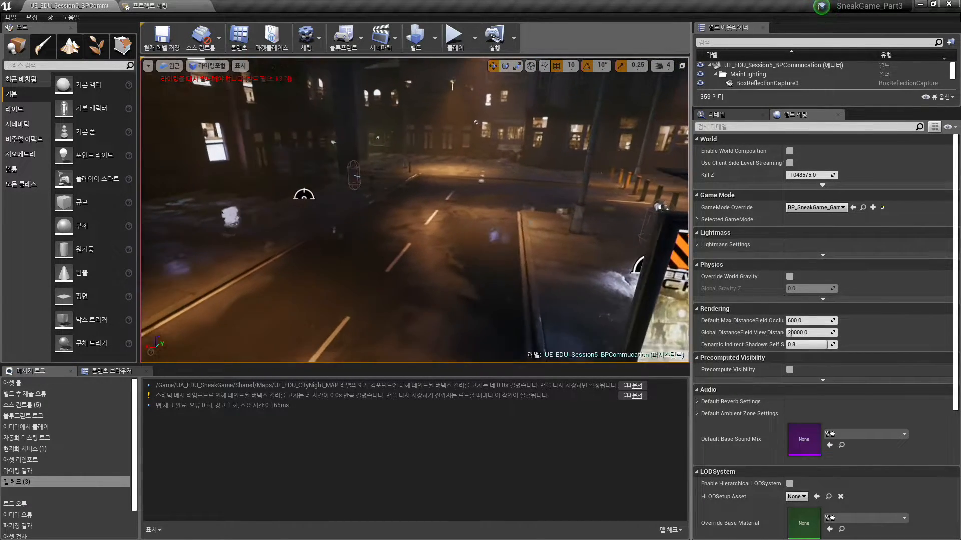
click(346, 172)
click(453, 41)
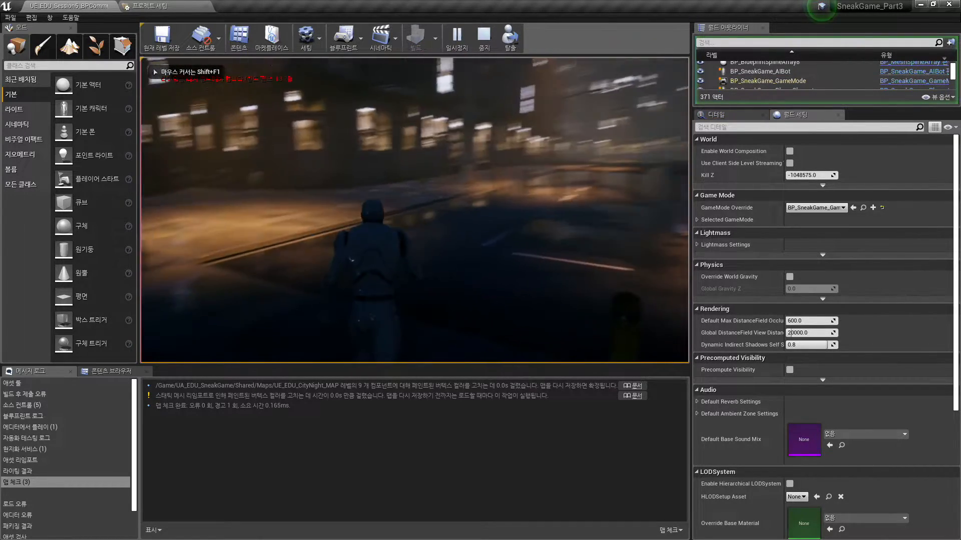
key(w)
key(w)
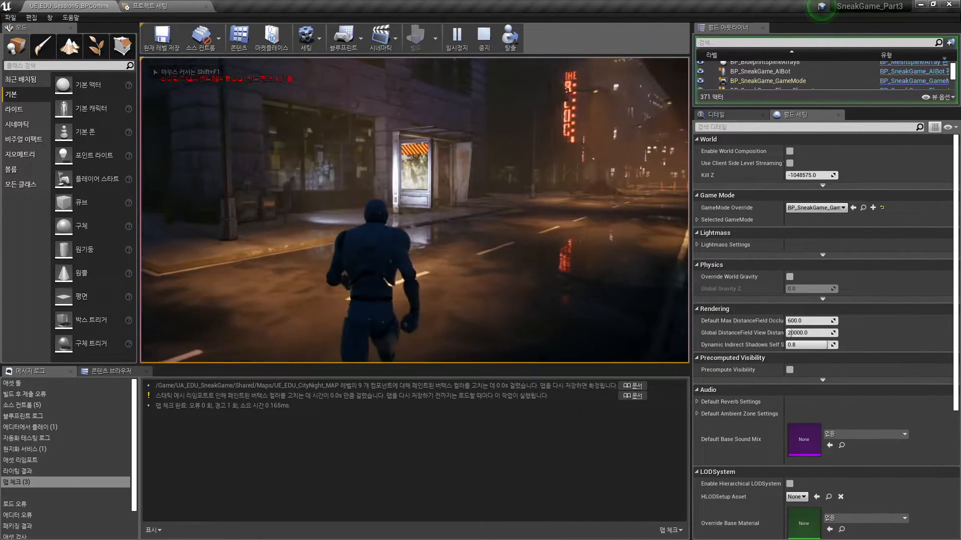
key(w)
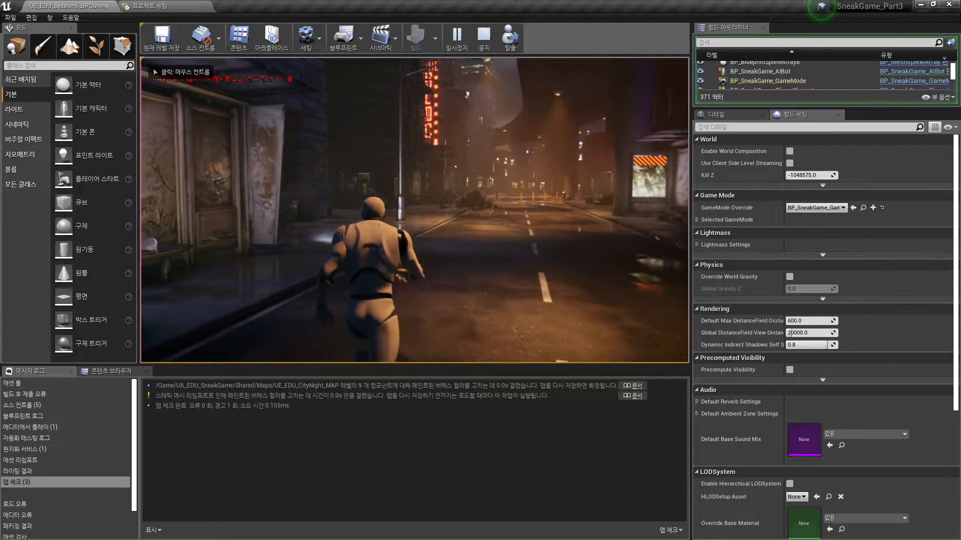
key(w)
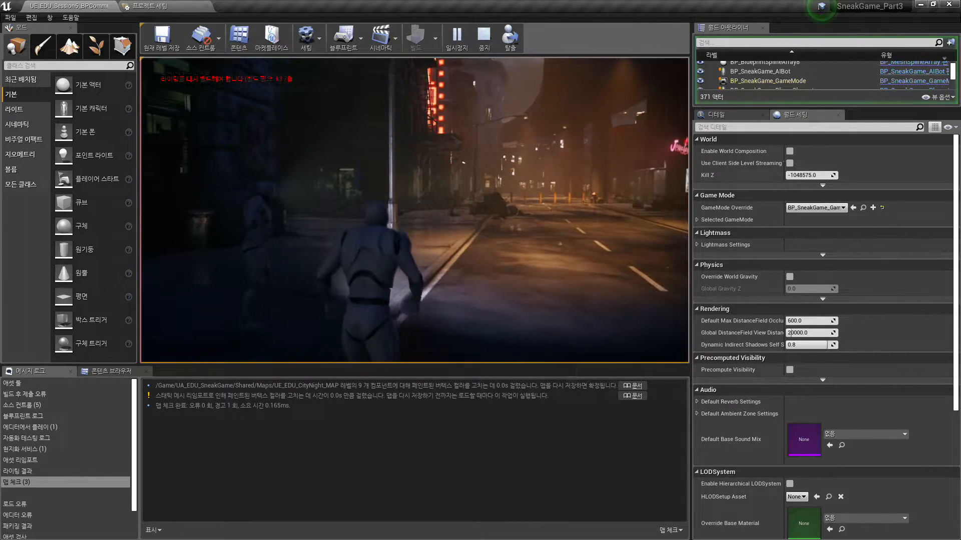
- Run the character around near the AI bot to examine how the bot behaves towards the player
key(a)
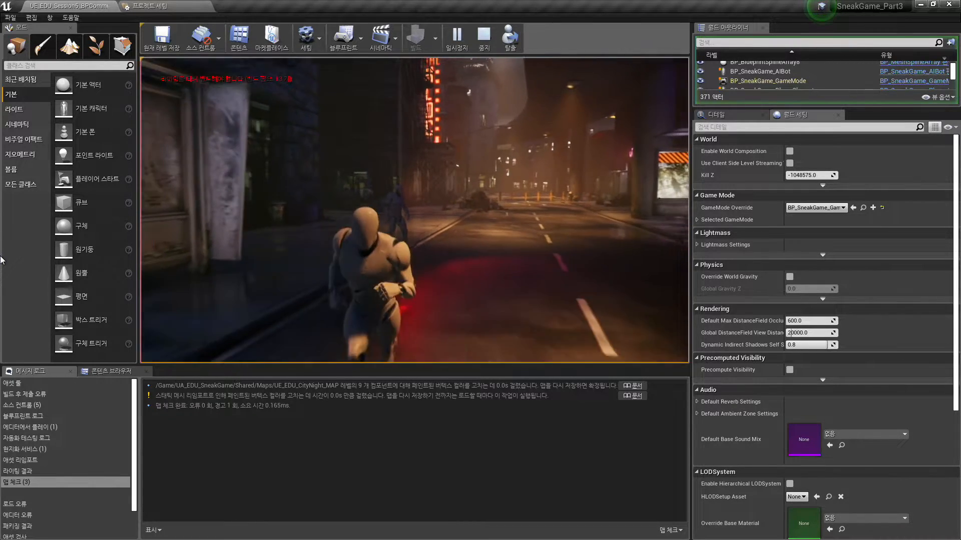
key(w)
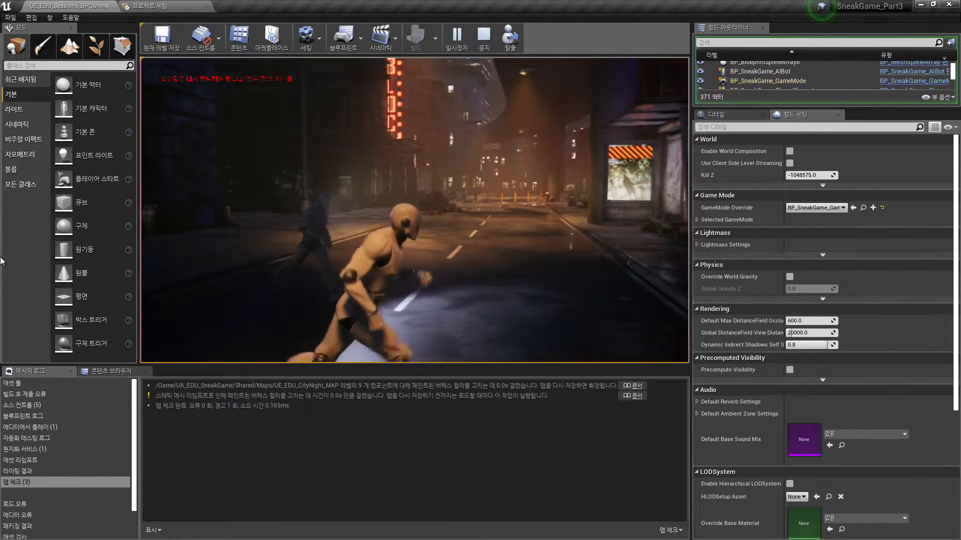
key(w)
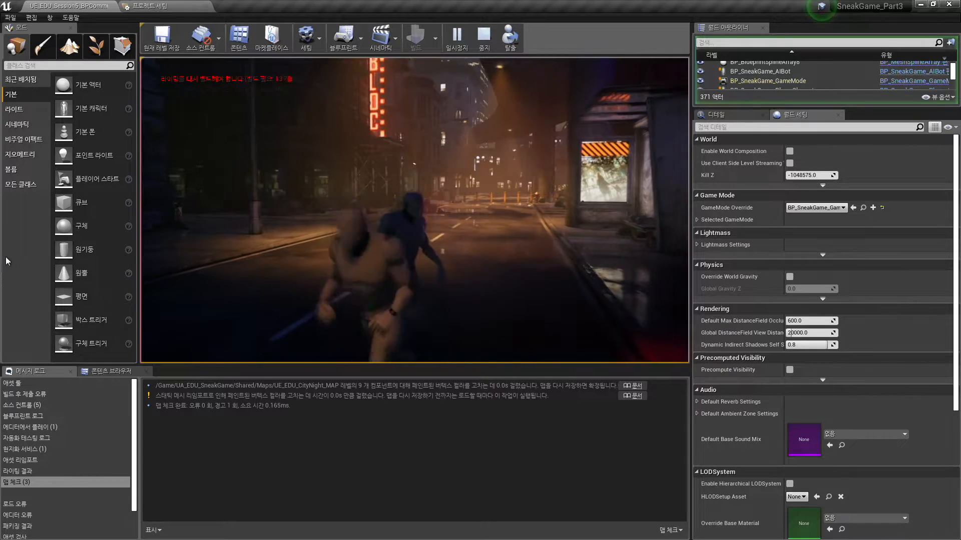
key(d)
key(s)
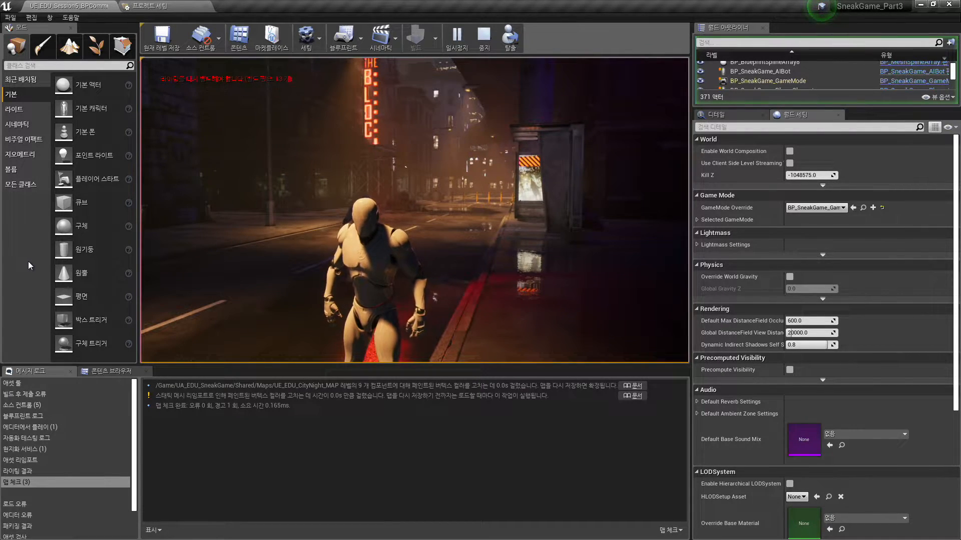
key(w)
key(s)
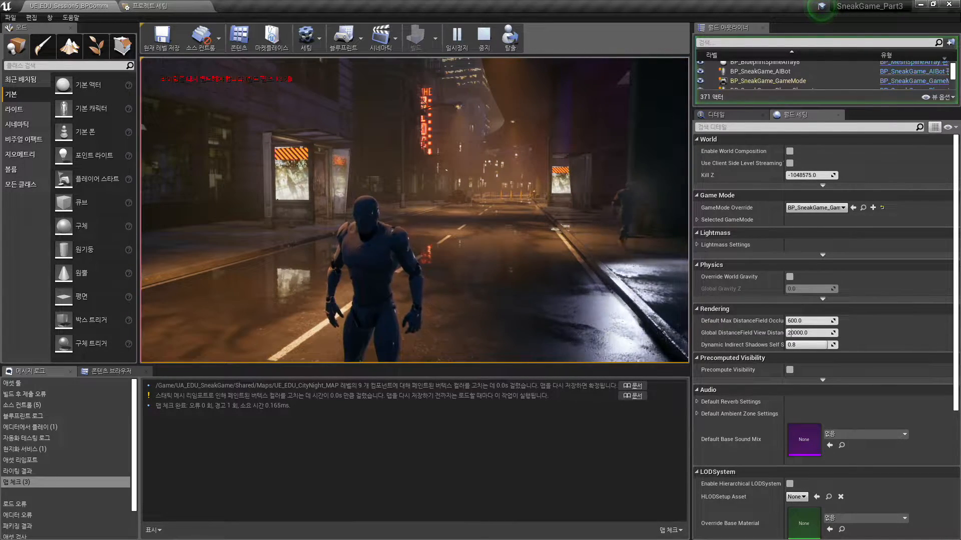
click(280, 210)
key(s)
key(d)
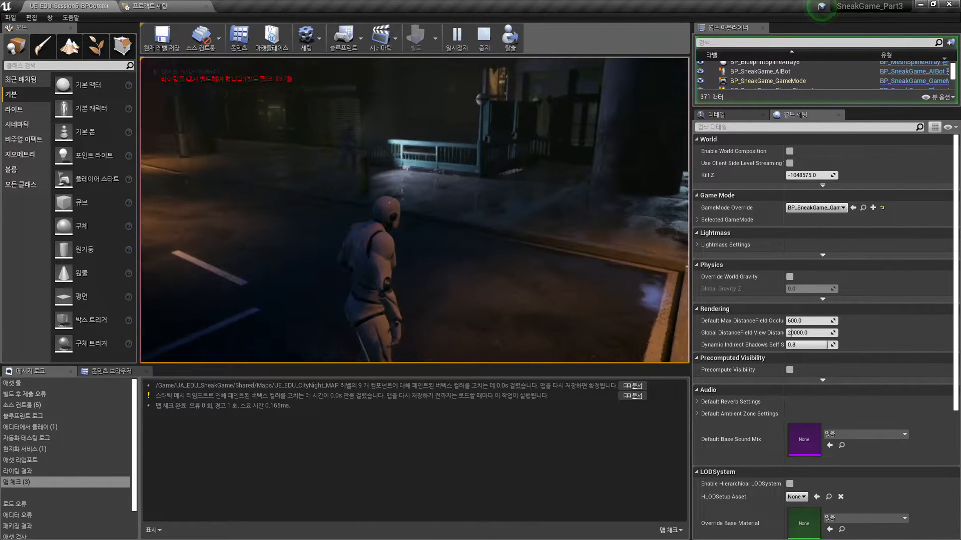
- Release the game's control, switch to the presentation slideshow and advance to the 내비게이션 slide
key(alt+Tab)
key(Tab)
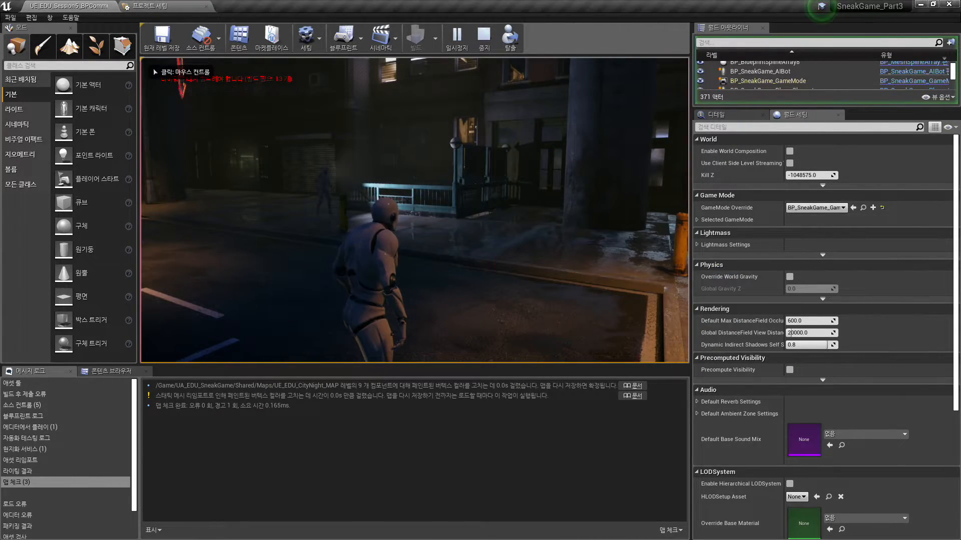
key(super+Tab)
key(super+Tab)
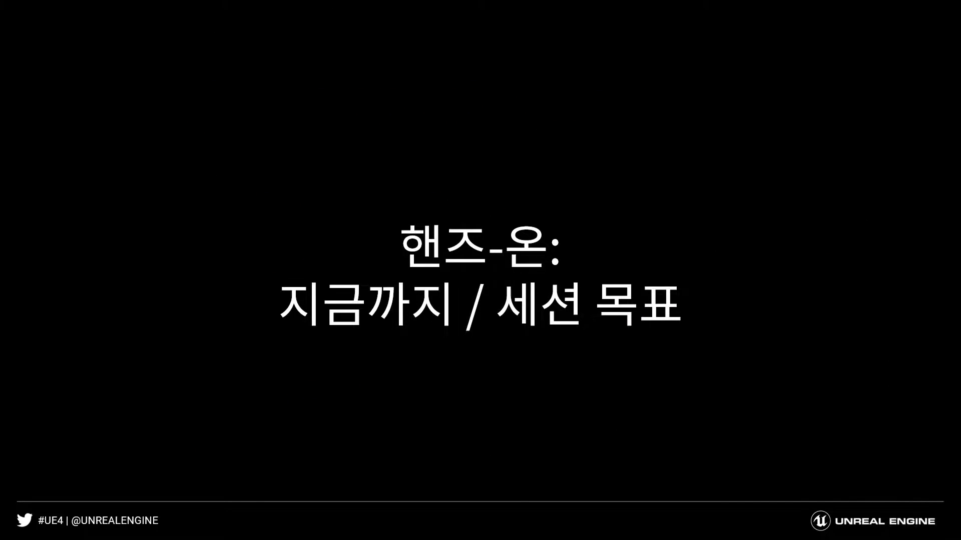
key(Right)
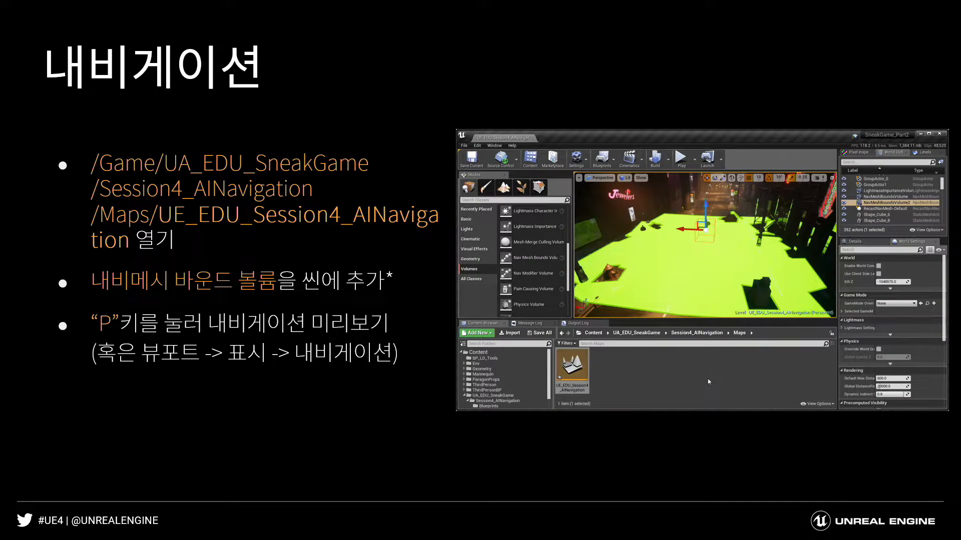
- Switch to the SneakGame_Part2 editor and open the UE_EDU_Session4_AINavigation map from the Maps folder of Session4_AINavigation
key(super+Tab)
key(super+Tab)
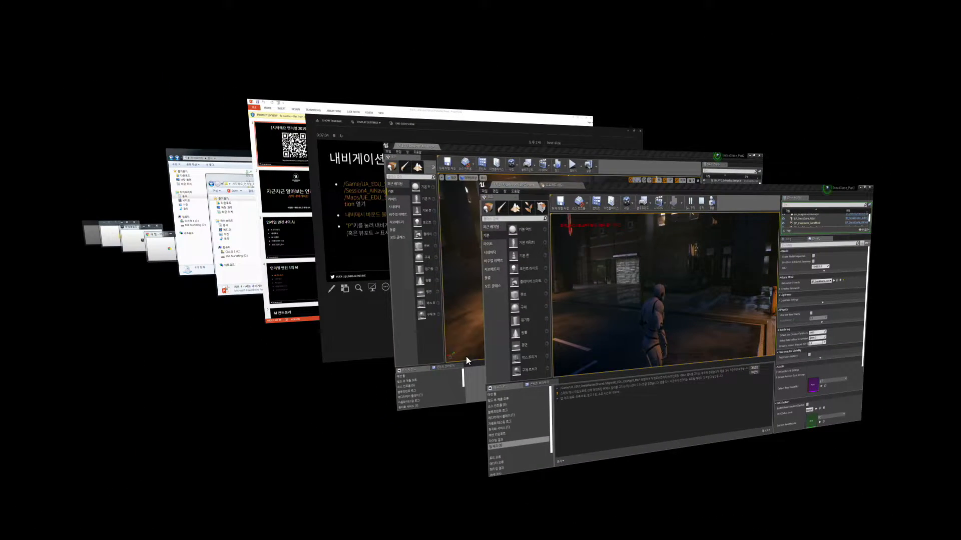
key(super+Tab)
right_drag(517, 358, 653, 369)
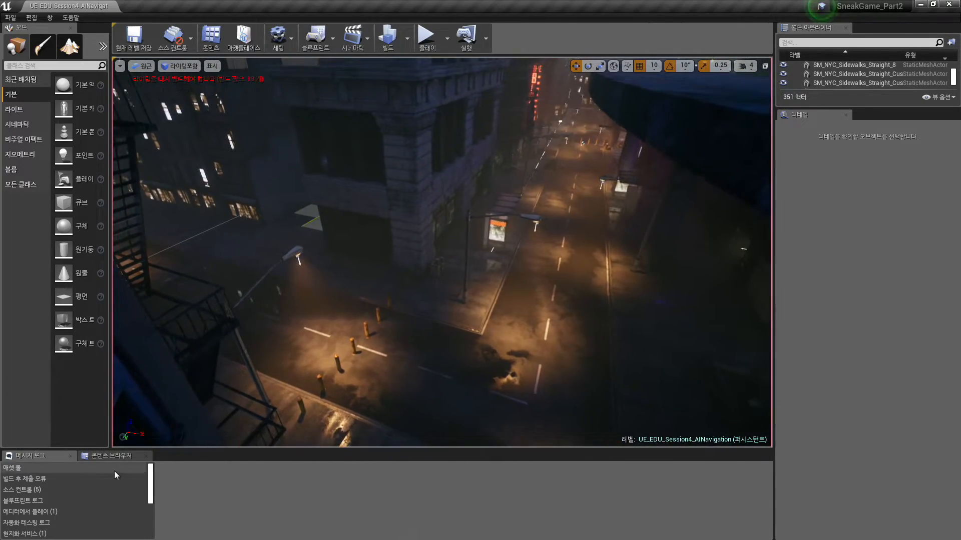
click(120, 456)
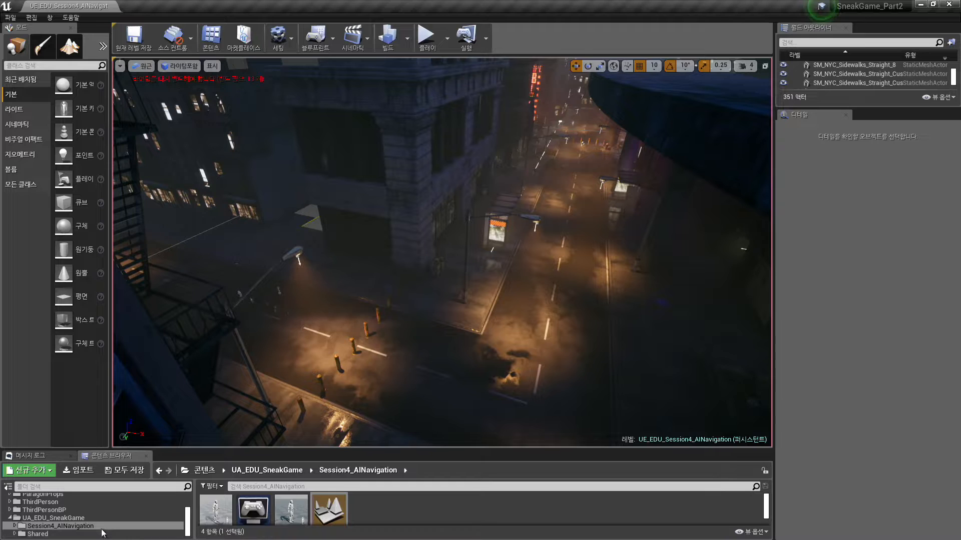
double_click(103, 529)
scroll(116, 527, down, 1)
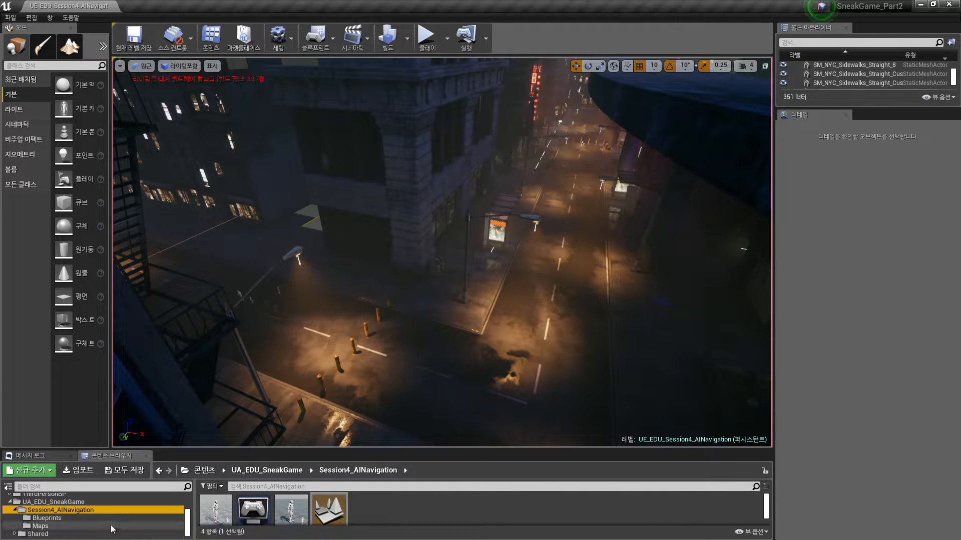
click(111, 528)
double_click(222, 516)
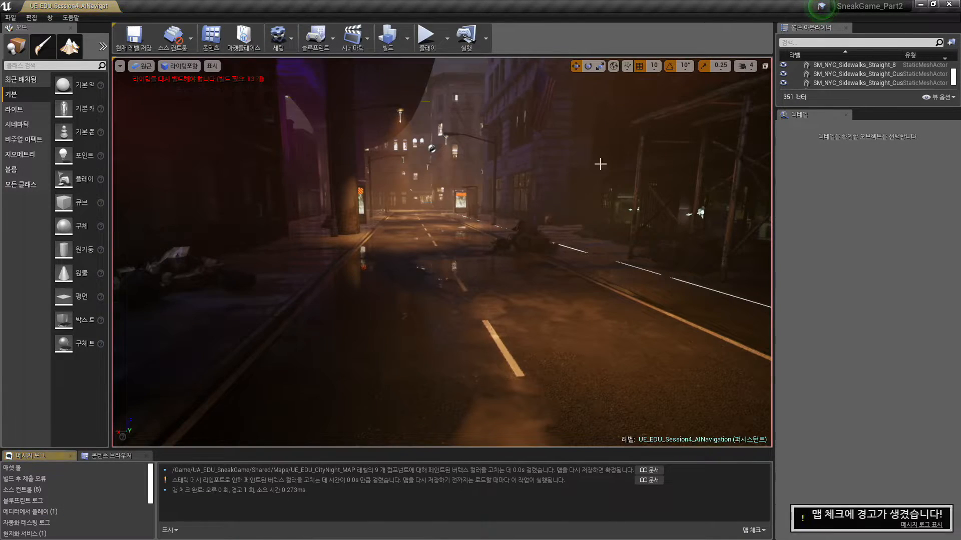
- Place a Nav Mesh Bounds Volume on the street intersection and scale it uniformly to 7.5
right_drag(409, 165, 766, 200)
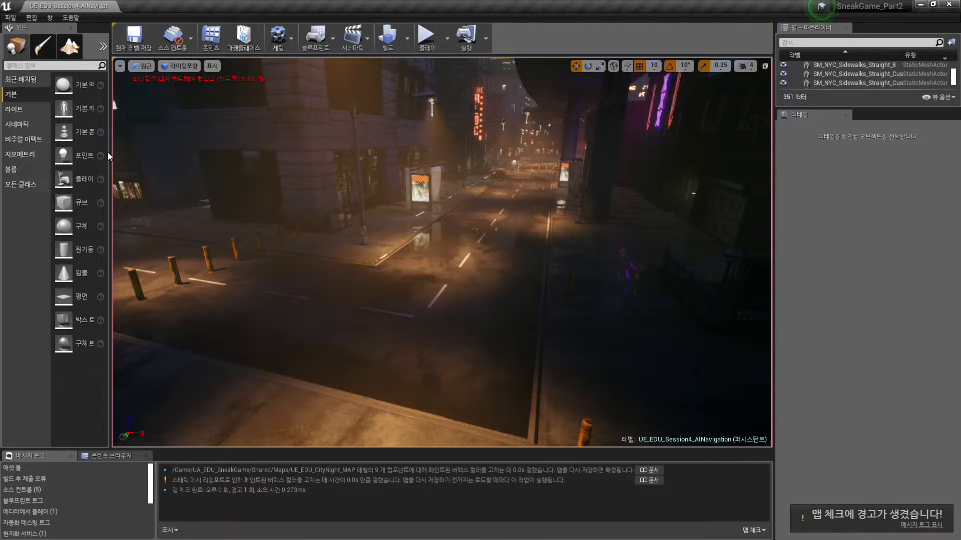
drag(111, 158, 244, 157)
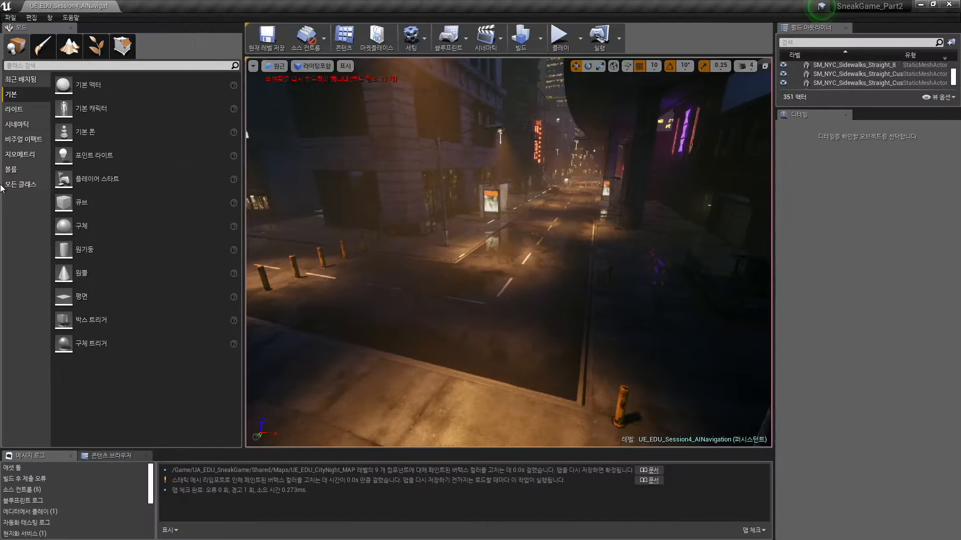
click(22, 172)
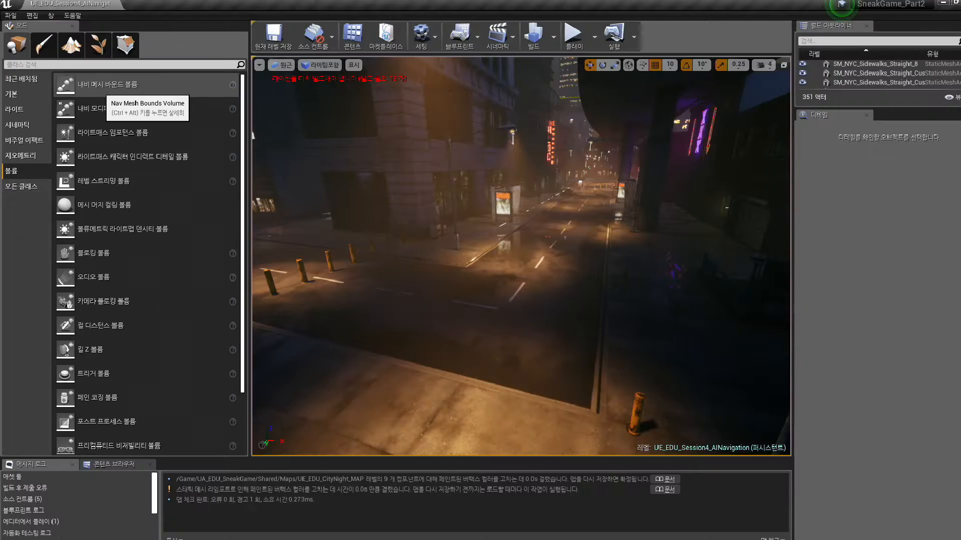
drag(87, 85, 824, 419)
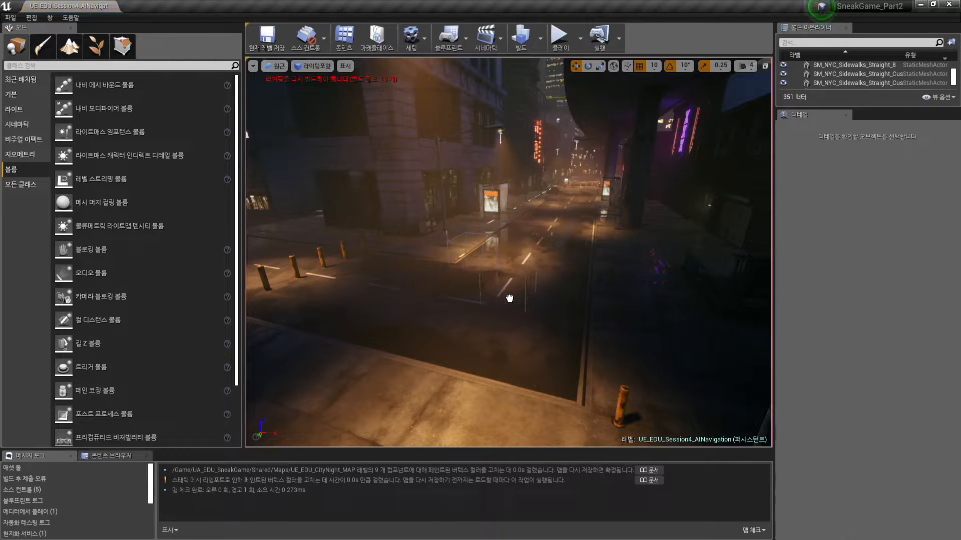
drag(473, 281, 475, 281)
key(e)
key(w)
drag(475, 278, 474, 278)
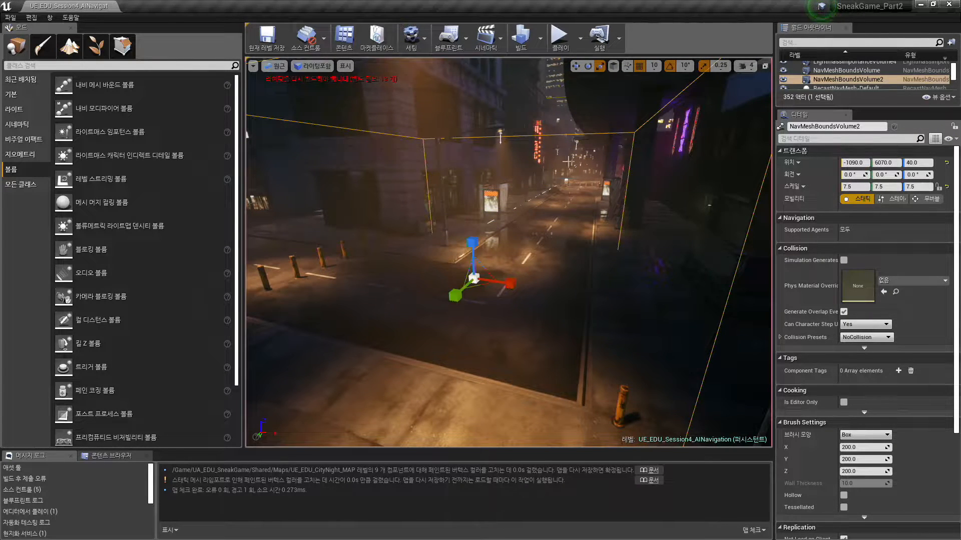
- Turn on the navigation mesh preview in the level viewport to show the walkable area on the street
click(492, 240)
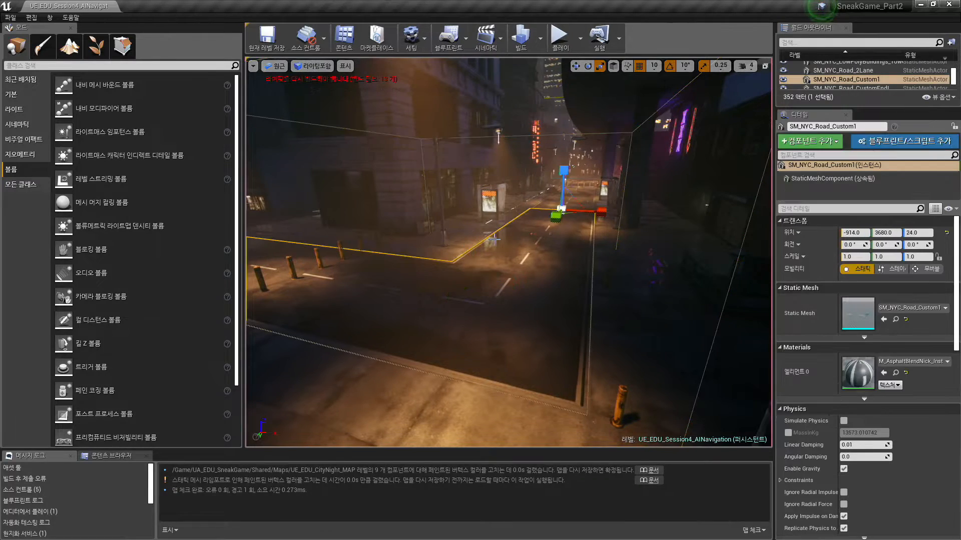
key(p)
mouse_move(564, 288)
right_down()
mouse_move(556, 296)
mouse_move(565, 288)
right_up()
key(s)
key(w)
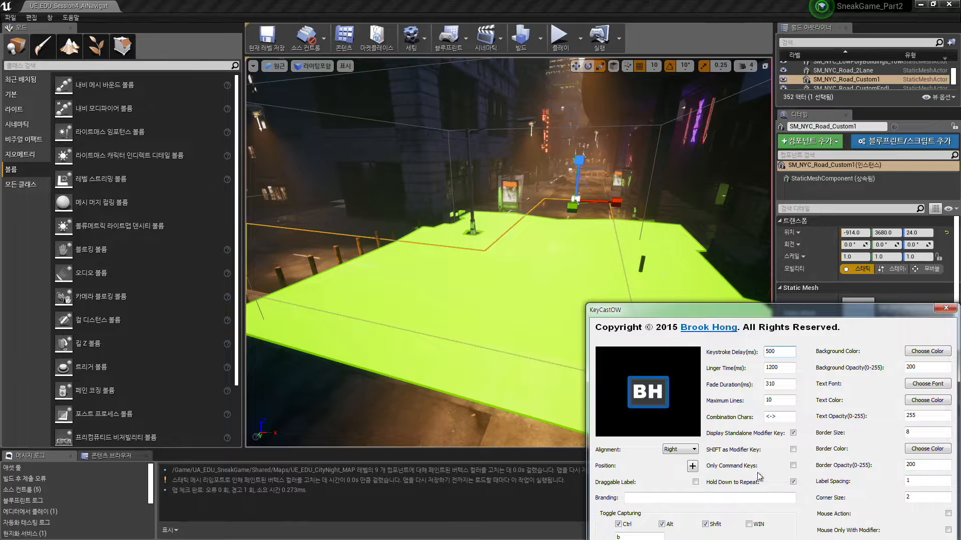
- Reposition the KeyCastOW key display over the level editor and move its settings window out of the way
drag(699, 466, 261, 123)
click(260, 124)
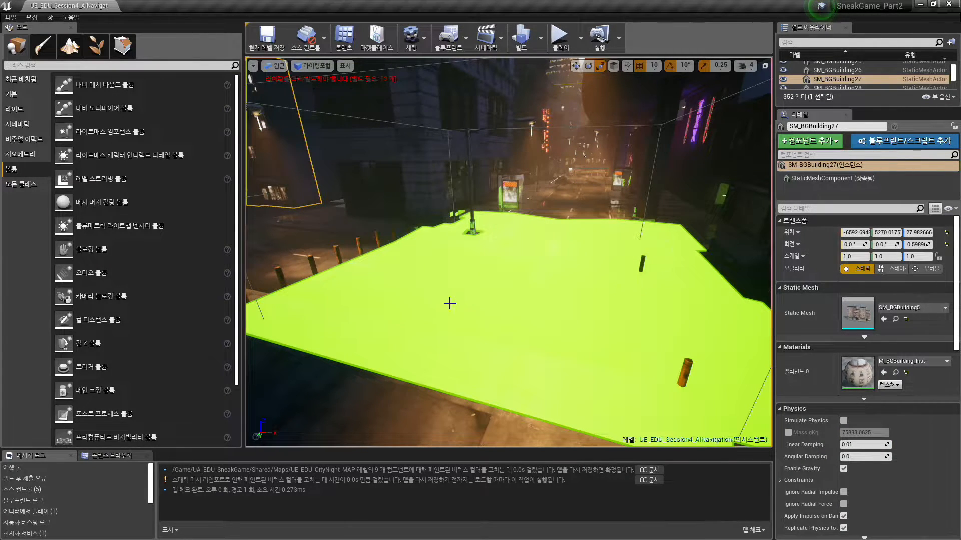
key(alt+Tab)
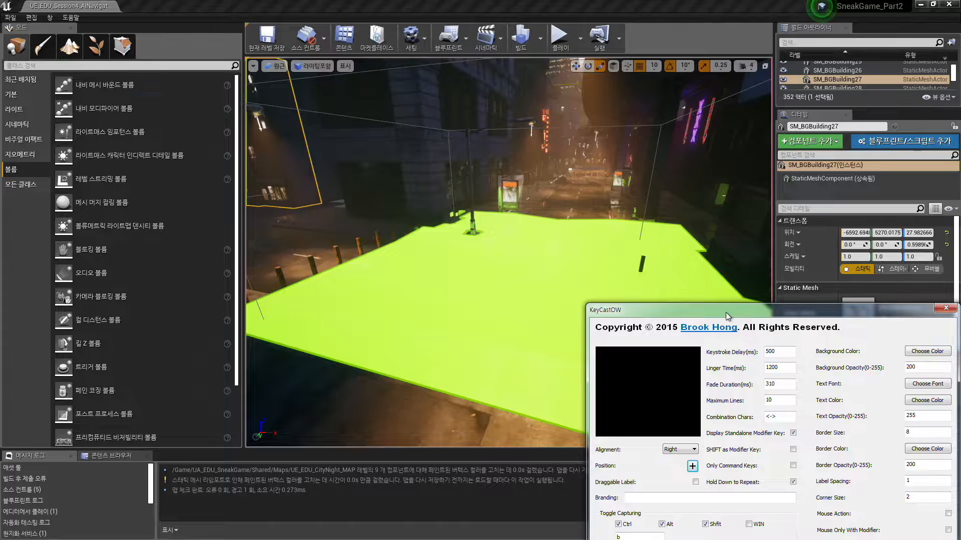
drag(727, 311, 960, 312)
- Fly around the street intersection to examine which ground area the navigation mesh covers inside the bounds volume
click(542, 283)
key(w)
mouse_move(491, 287)
right_down()
mouse_move(390, 287)
mouse_move(551, 288)
mouse_move(493, 287)
right_up()
key(w)
key(a)
key(s)
key(a)
key(w)
key(d)
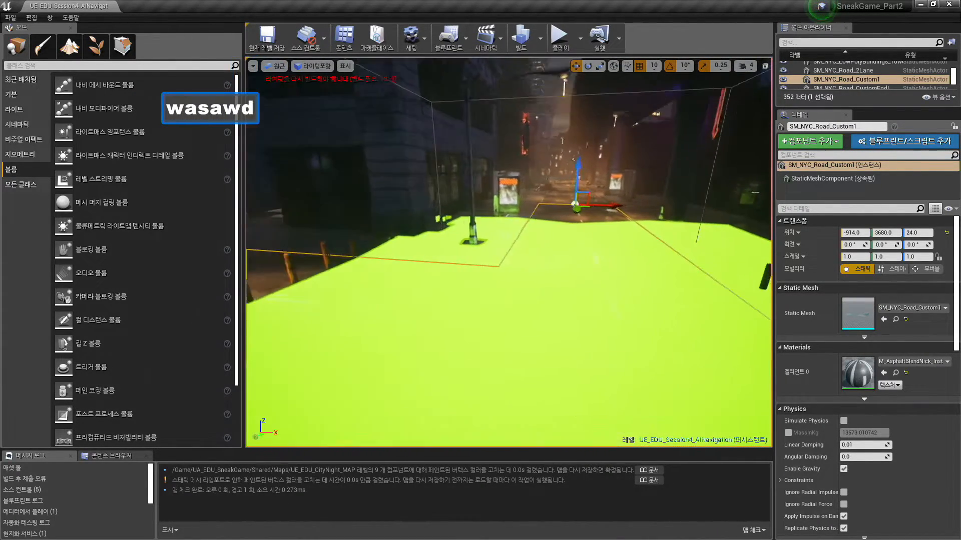
key(a)
key(s)
key(d)
key(a)
key(w)
key(e)
key(s)
key(s)
key(d)
key(a)
key(w)
key(e)
key(s)
key(a)
key(d)
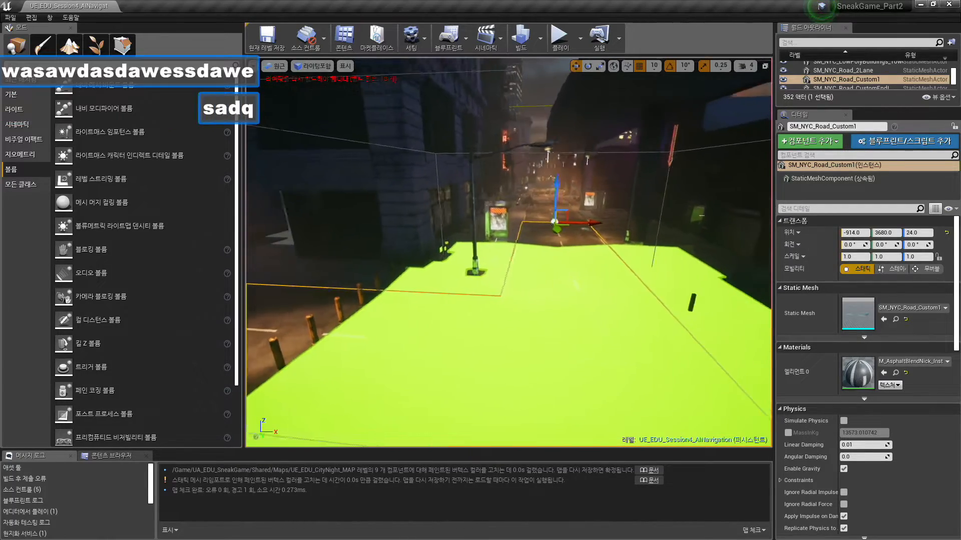
key(q)
key(w)
key(d)
key(a)
key(s)
key(d)
key(w)
key(s)
key(e)
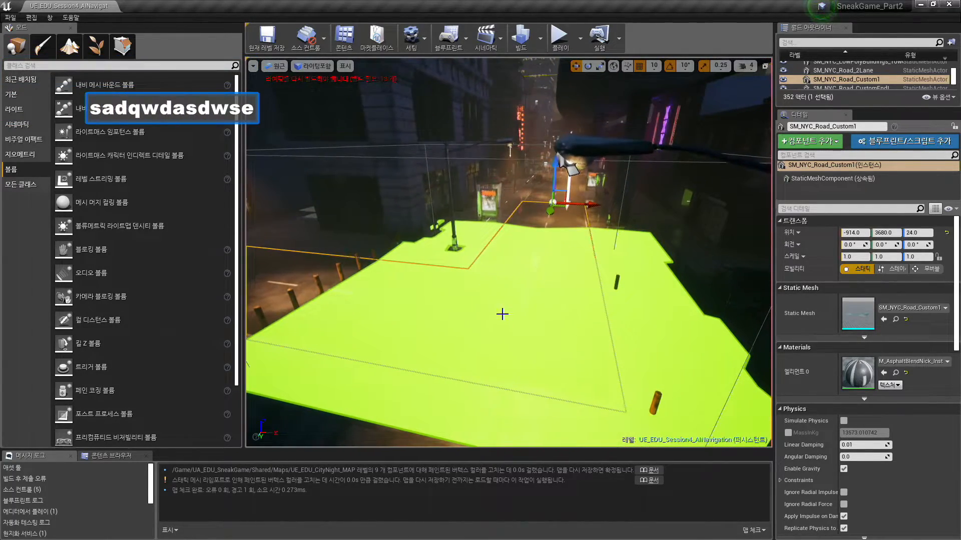
key(s)
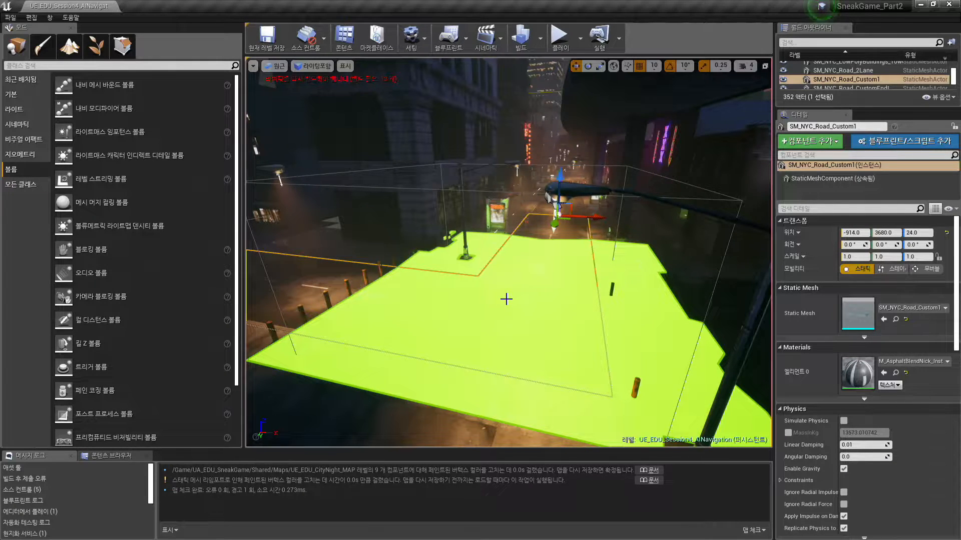
- Hide the navigation mesh preview to compare the bare street, and show the preview again
key(p)
key(d)
key(w)
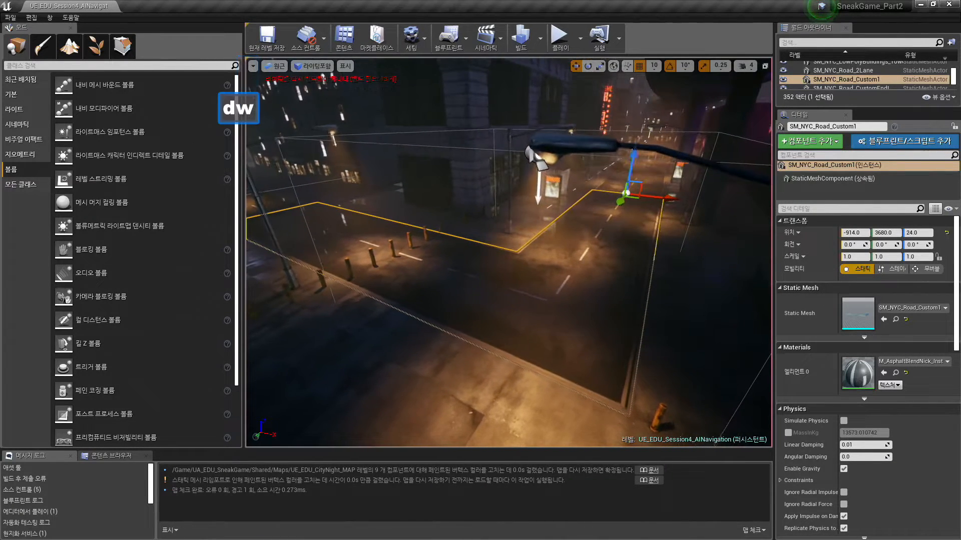
key(p)
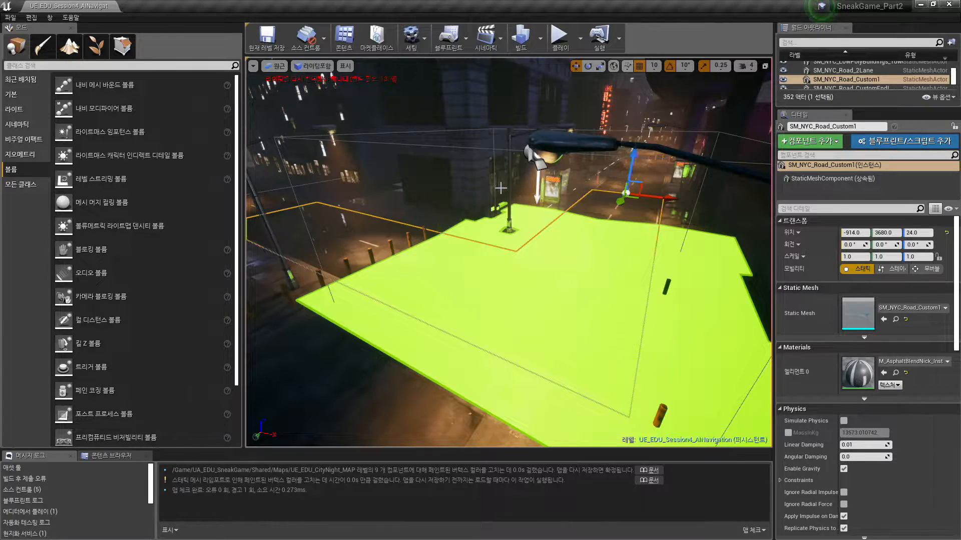
- Place a Nav Modifier Volume on the navigation mesh in the middle of the street
key(a)
right_drag(577, 182, 592, 219)
key(a)
key(e)
key(s)
key(w)
key(w)
key(q)
key(w)
key(q)
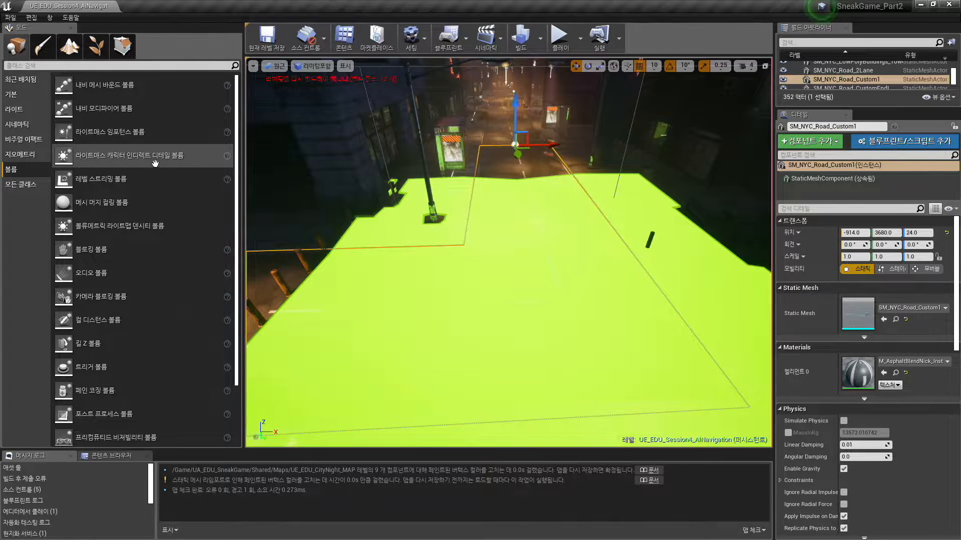
mouse_move(401, 189)
right_down()
mouse_move(392, 192)
mouse_move(406, 199)
right_up()
key(s)
key(q)
key(w)
key(e)
drag(141, 116, 520, 225)
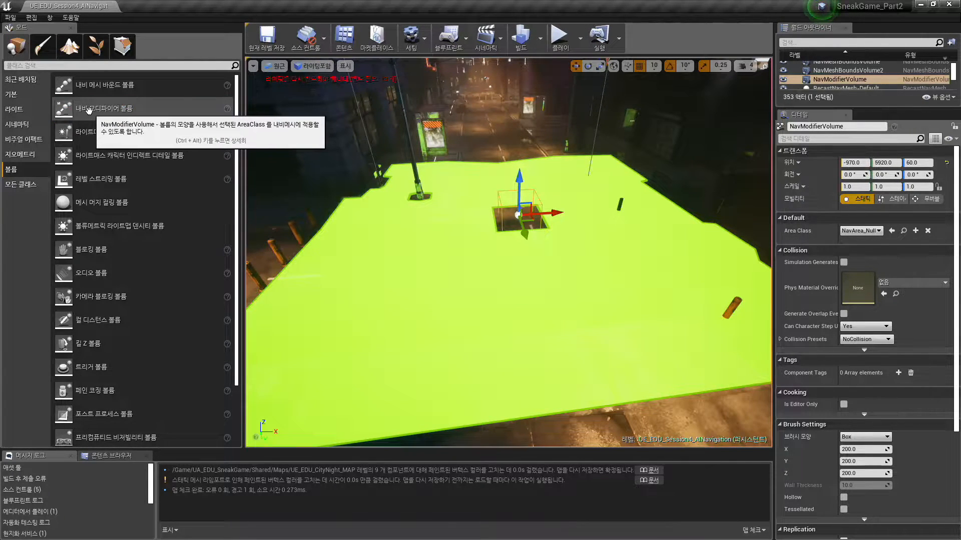
- Place a second Nav Modifier Volume near the first and scale it to 4.0 in X and 2.75 in Y
key(ctrl+1)
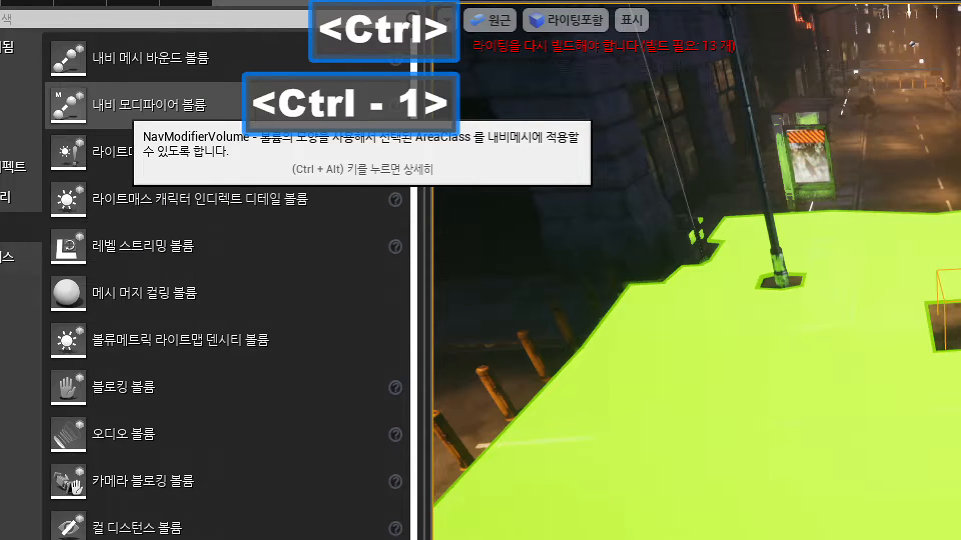
key(Escape)
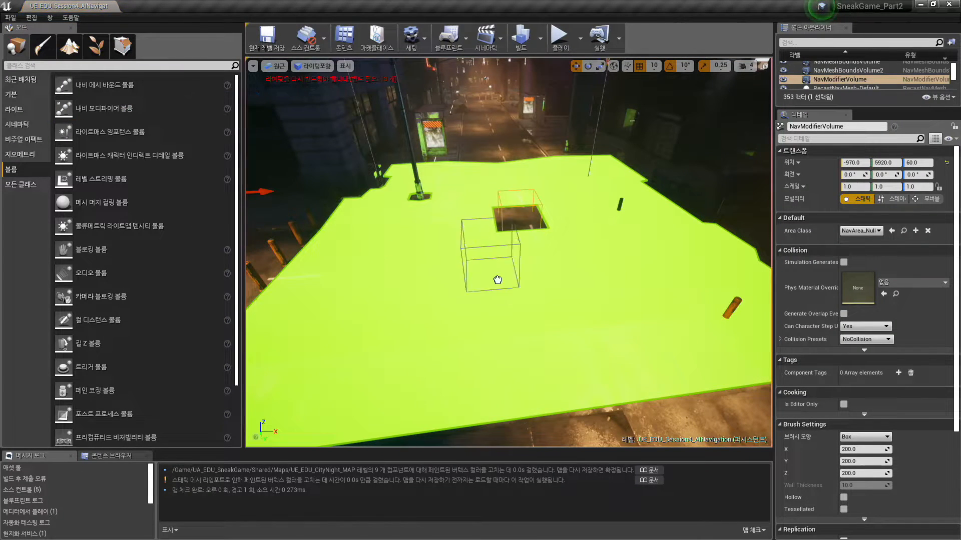
drag(538, 288, 541, 265)
key(space)
key(space)
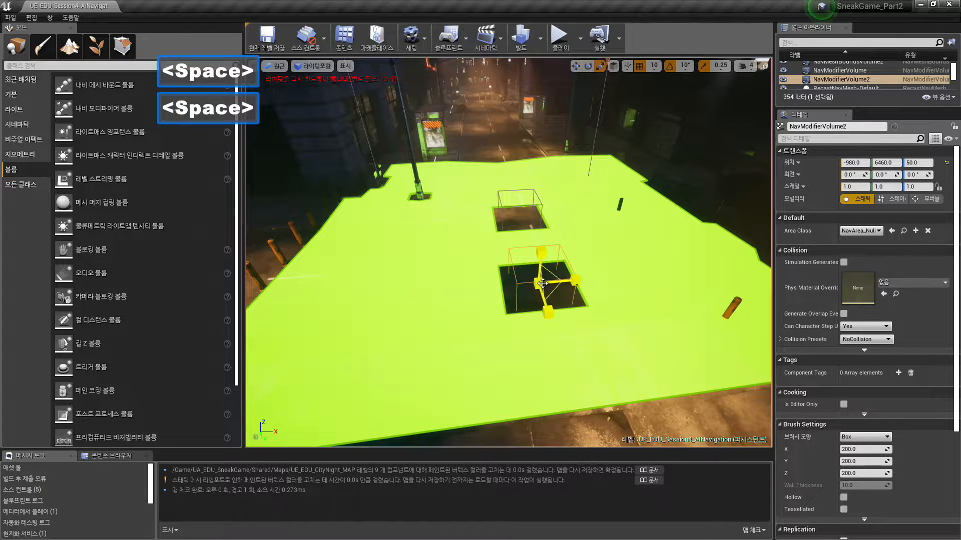
click(539, 283)
drag(575, 281, 646, 275)
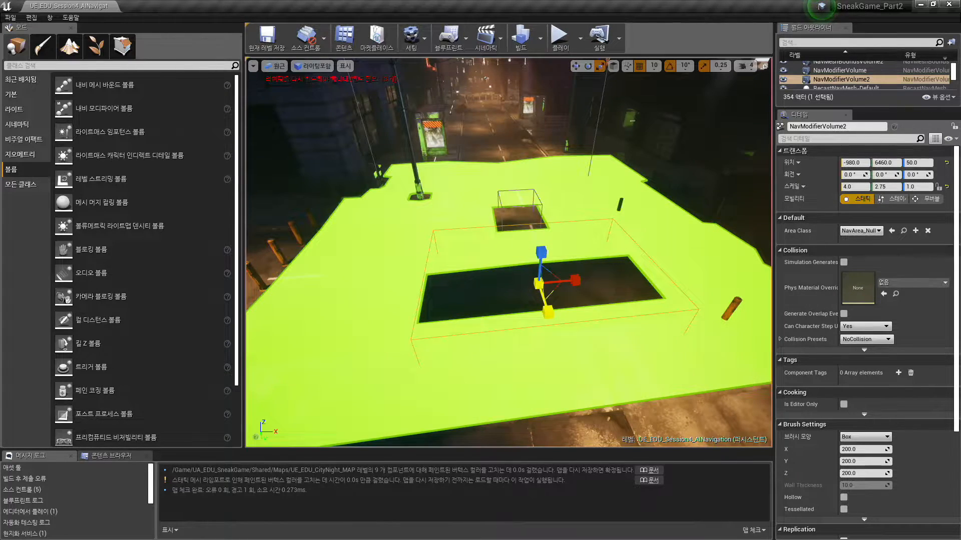
drag(548, 312, 548, 314)
- Stretch the larger Nav Modifier Volume along the street to a Y scale of 74.25
key(s)
key(a)
right_drag(558, 269, 558, 283)
key(w)
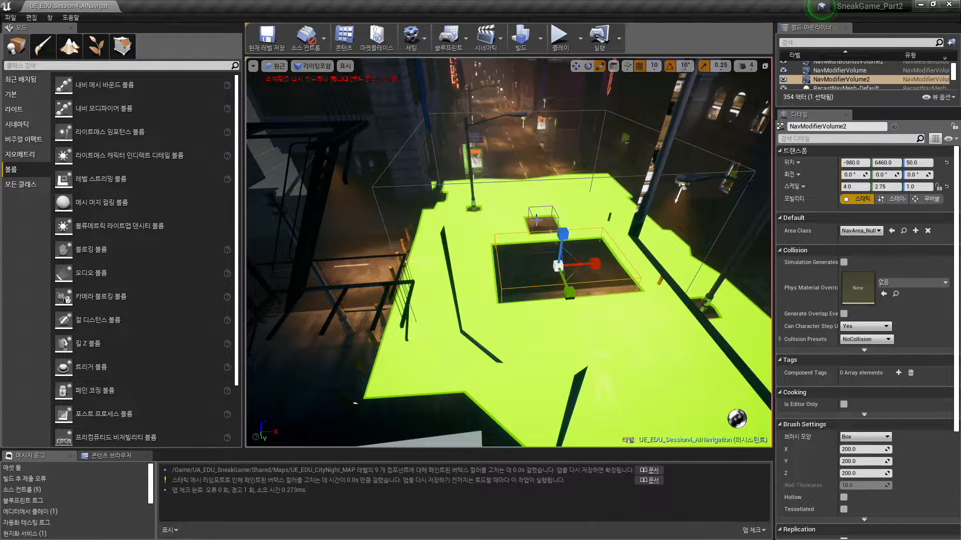
key(s)
right_drag(521, 275, 529, 277)
key(q)
key(s)
key(d)
key(s)
key(w)
key(d)
key(d)
key(d)
key(w)
right_drag(522, 240, 522, 240)
key(space)
key(space)
key(space)
mouse_move(522, 241)
mouse_down()
mouse_move(478, 274)
mouse_move(519, 242)
mouse_up()
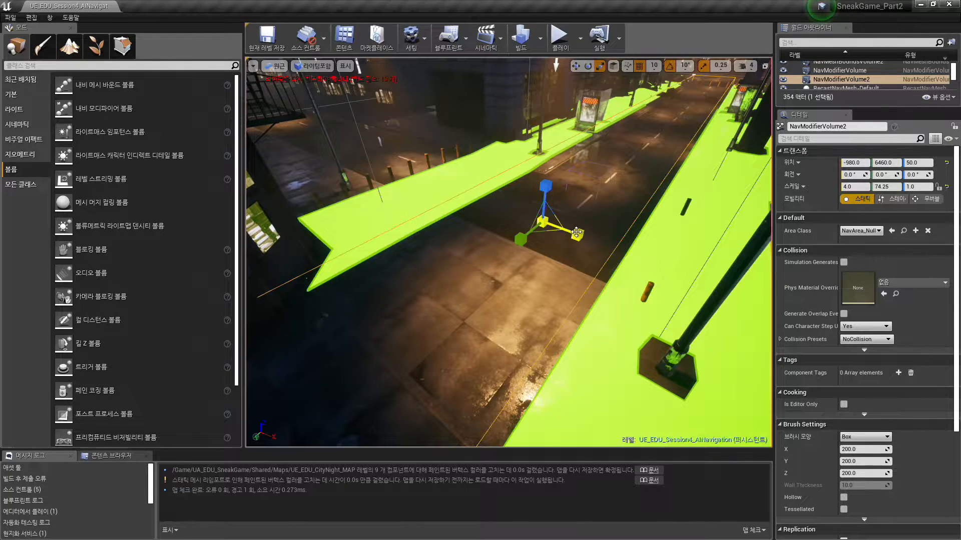
- Undo the recent volume scaling along the street
key(ctrl+z)
key(ctrl+z)
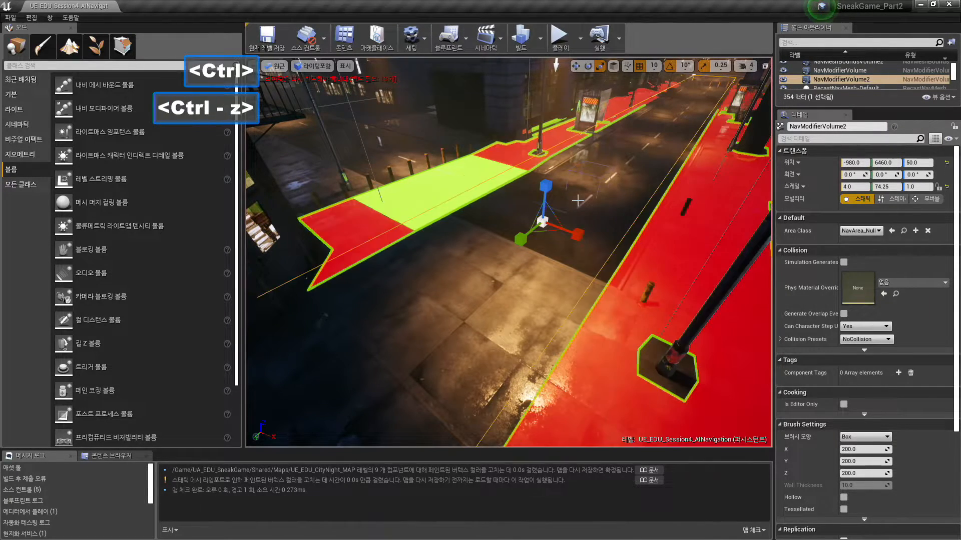
key(ctrl+z)
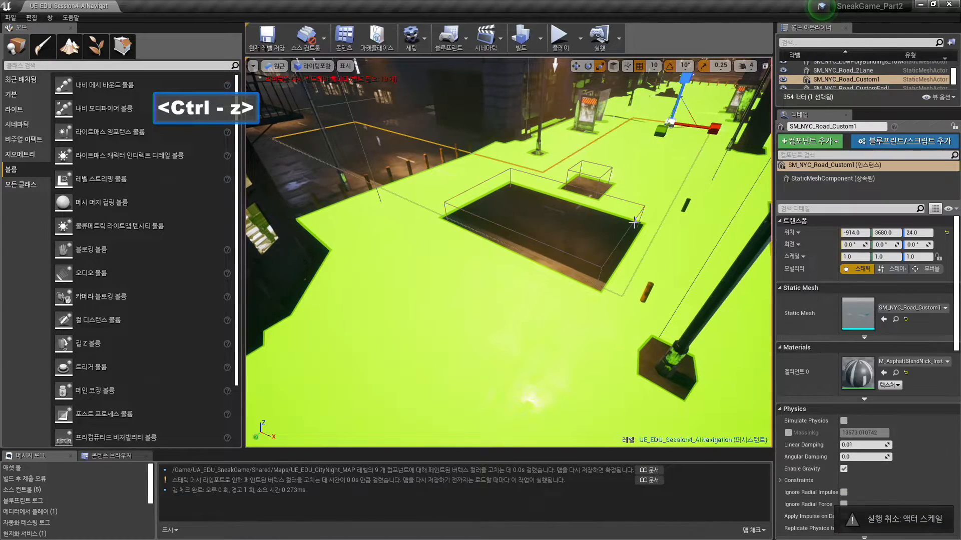
- Delete both Nav Modifier Volumes from the street
key(Delete)
click(583, 171)
key(Delete)
- Delete the newly added Nav Mesh Bounds Volume and undo its deletion
key(a)
key(s)
right_drag(497, 422, 610, 201)
key(e)
key(a)
key(w)
key(s)
key(e)
key(d)
key(d)
key(w)
key(d)
key(d)
key(w)
click(536, 140)
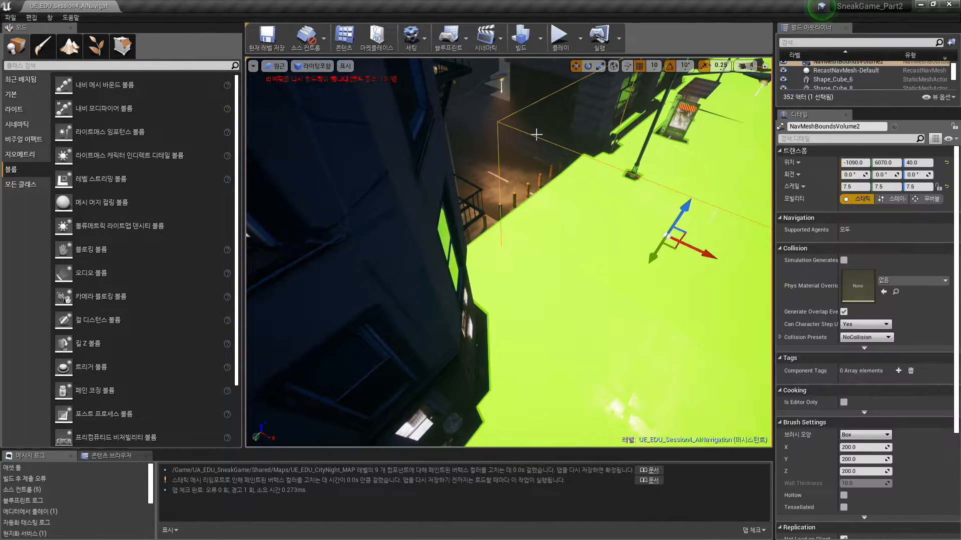
key(Delete)
key(ctrl+z)
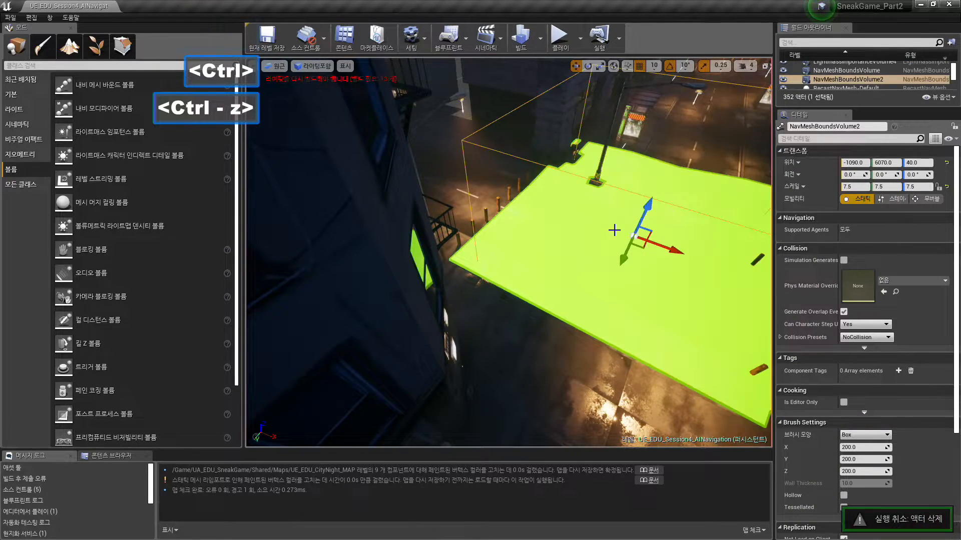
- Undo the deletion of the small Nav Modifier Volume in the middle of the street
right_drag(611, 230, 624, 217)
key(ctrl+z)
key(ctrl+z)
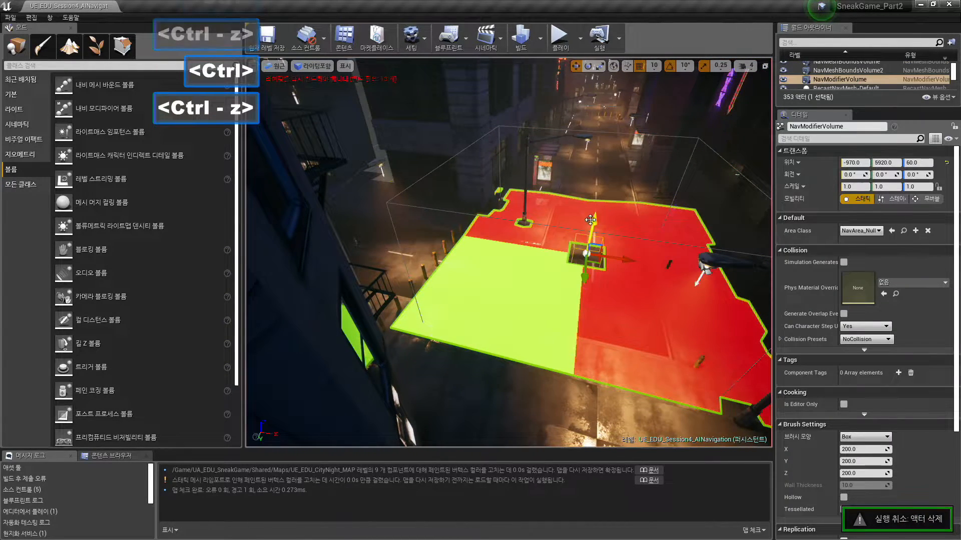
- Stretch the added Nav Mesh Bounds Volume along the street to a Y scale of 47.0
key(space)
key(space)
click(498, 215)
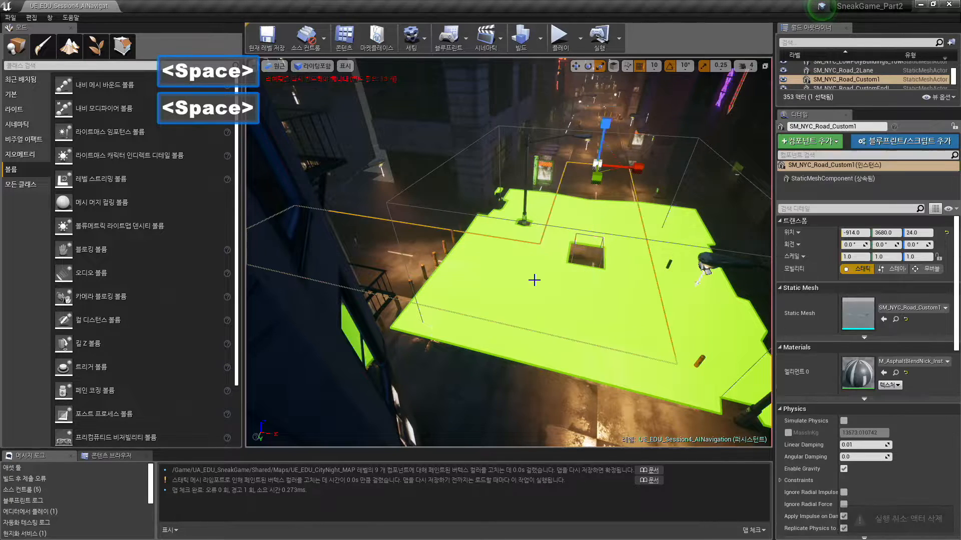
key(space)
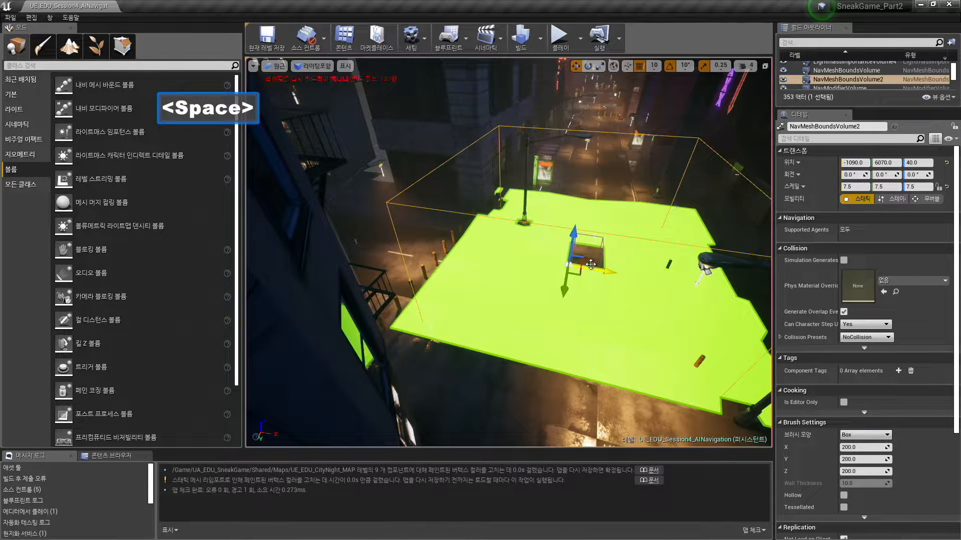
key(space)
right_drag(568, 274, 573, 255)
key(space)
key(w)
key(a)
drag(563, 324, 562, 382)
drag(563, 323, 563, 360)
key(space)
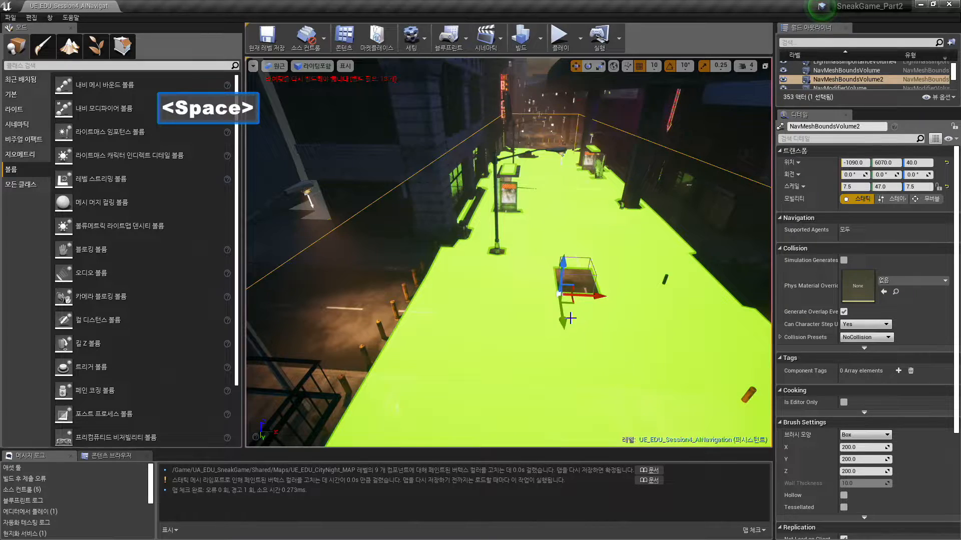
drag(559, 303, 554, 259)
key(Escape)
key(s)
key(d)
key(w)
key(a)
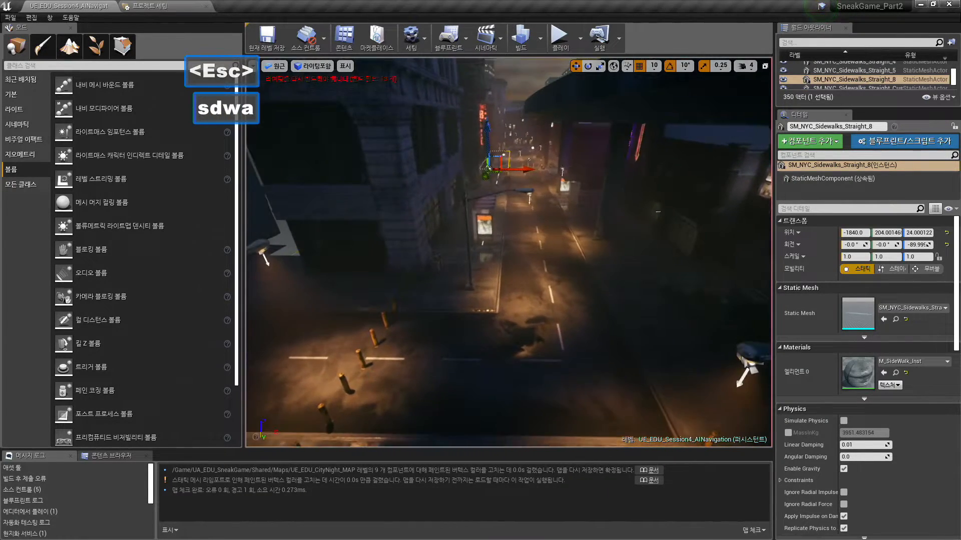
- Switch to the presentation slideshow and advance to the 핸즈-온: AI 이동 slide
key(alt+Tab)
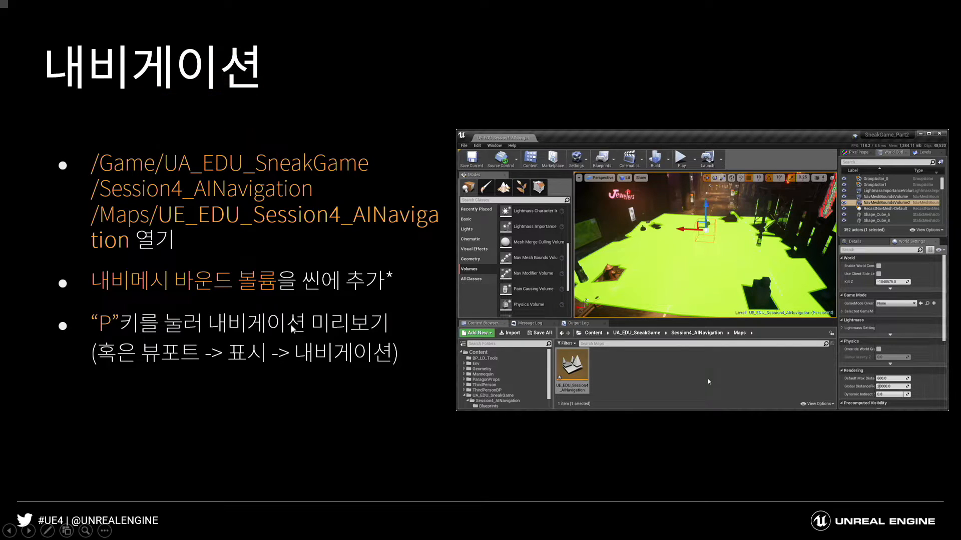
click(293, 325)
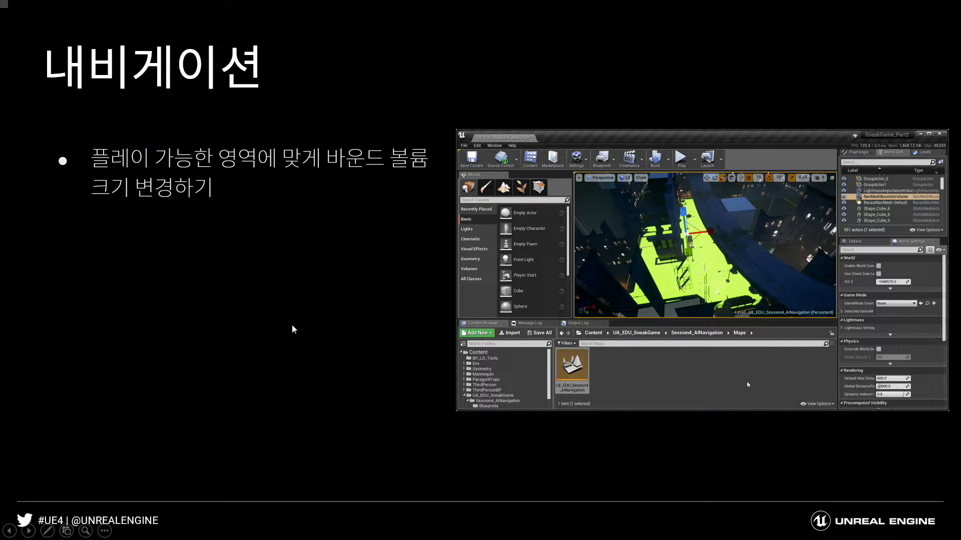
click(331, 260)
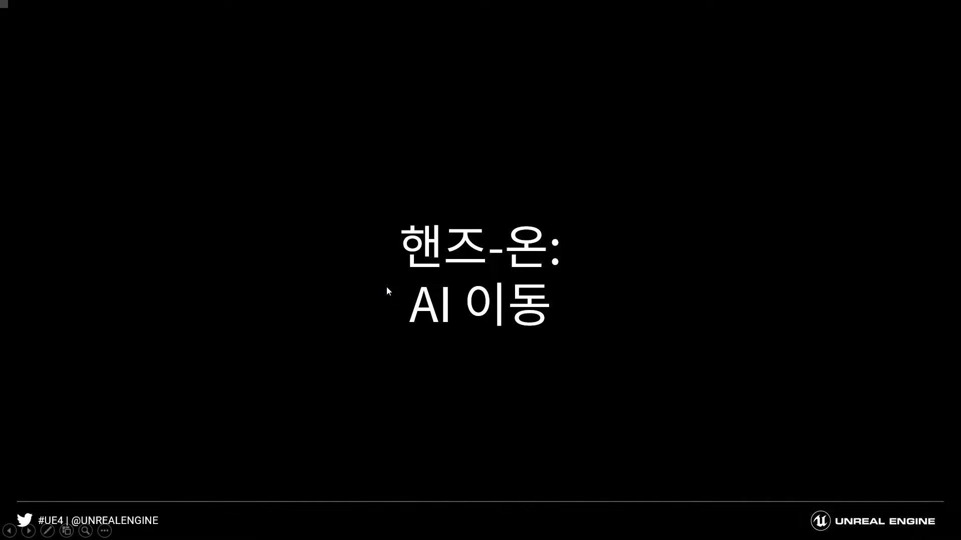